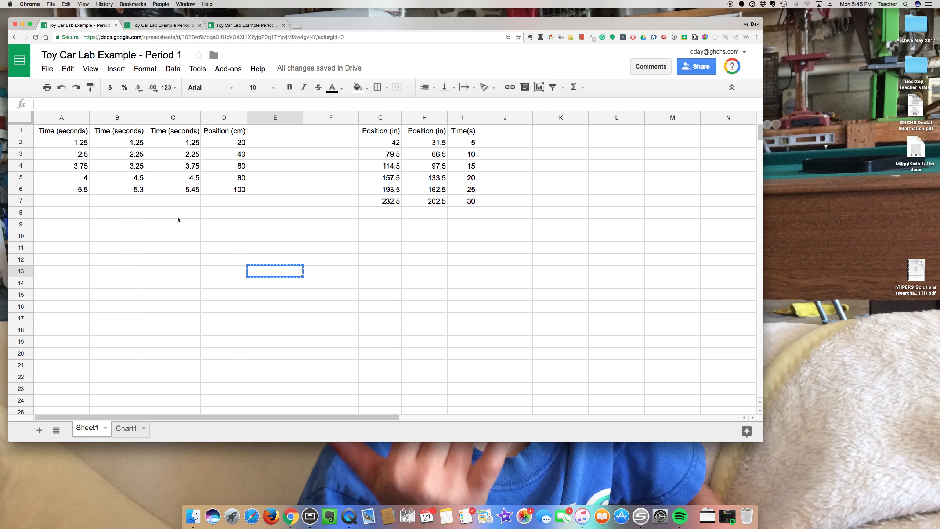
Center-align the contents of all cells in Sheet1 horizontally
left_click(21, 131)
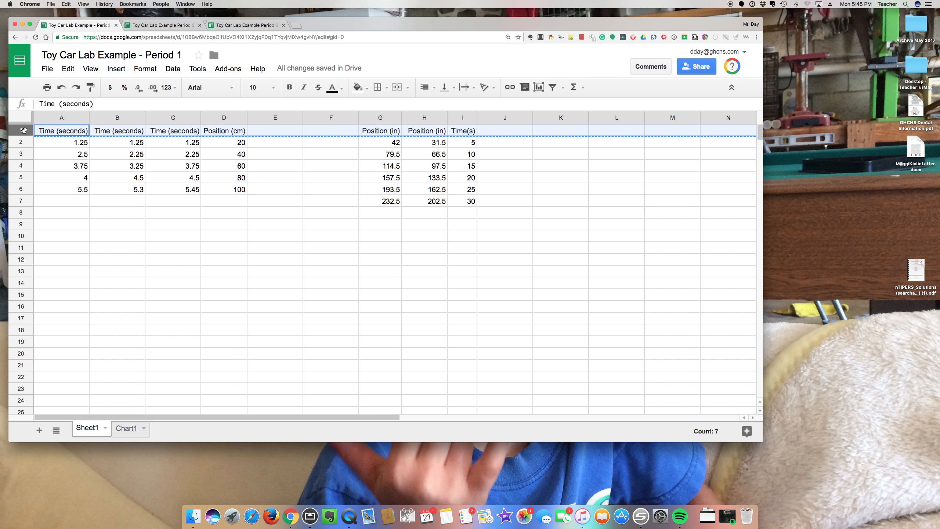
left_click(22, 117)
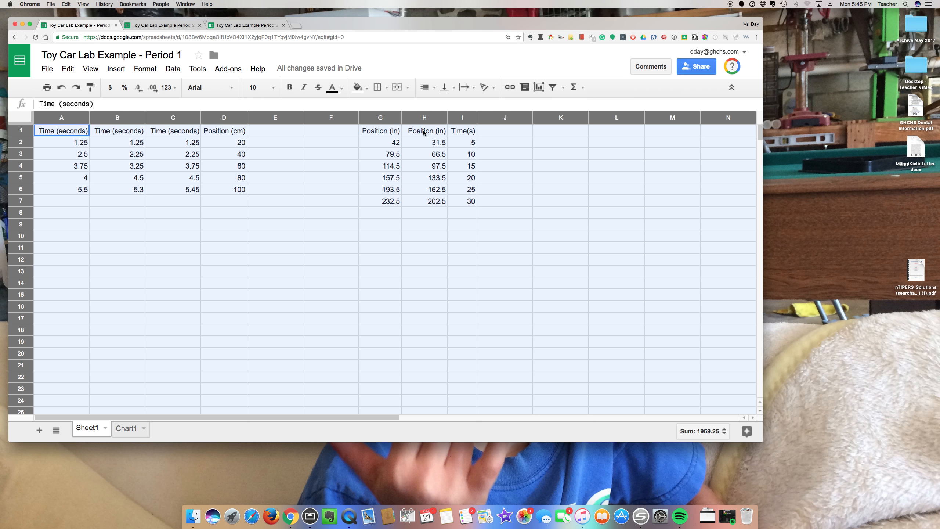
left_click(425, 87)
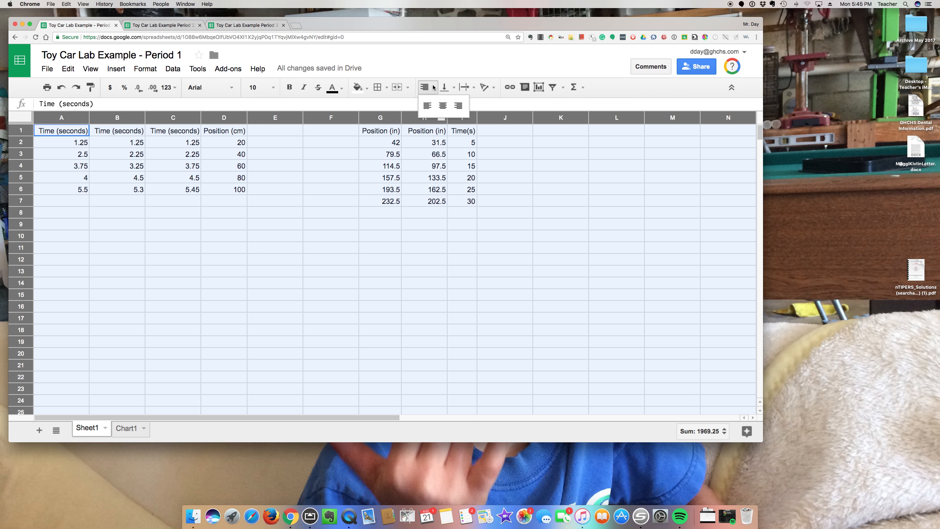
left_click(443, 107)
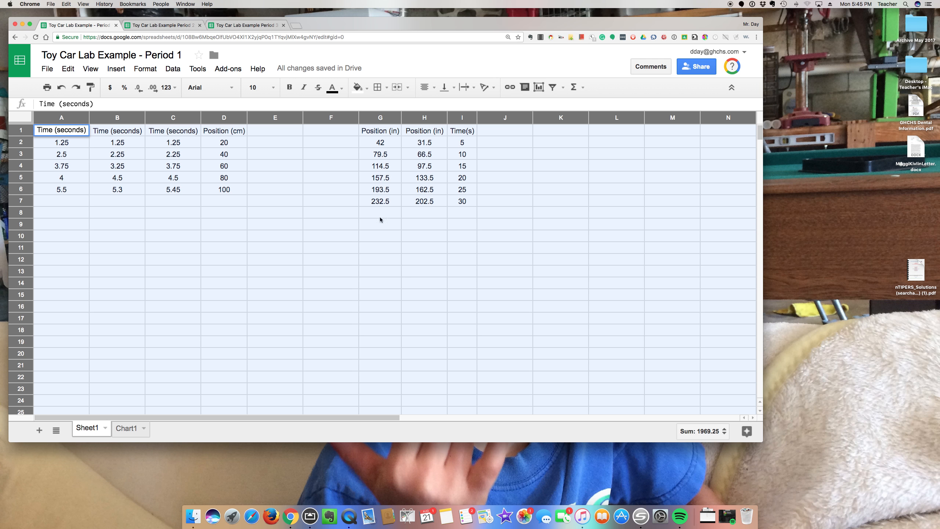
Make the entire header row 1 bold
left_click(60, 247)
left_click(25, 129)
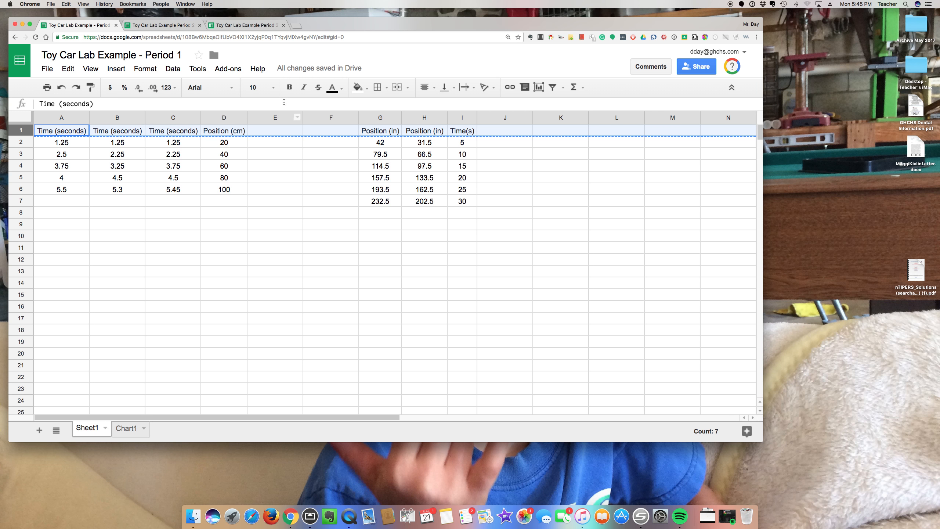
left_click(290, 91)
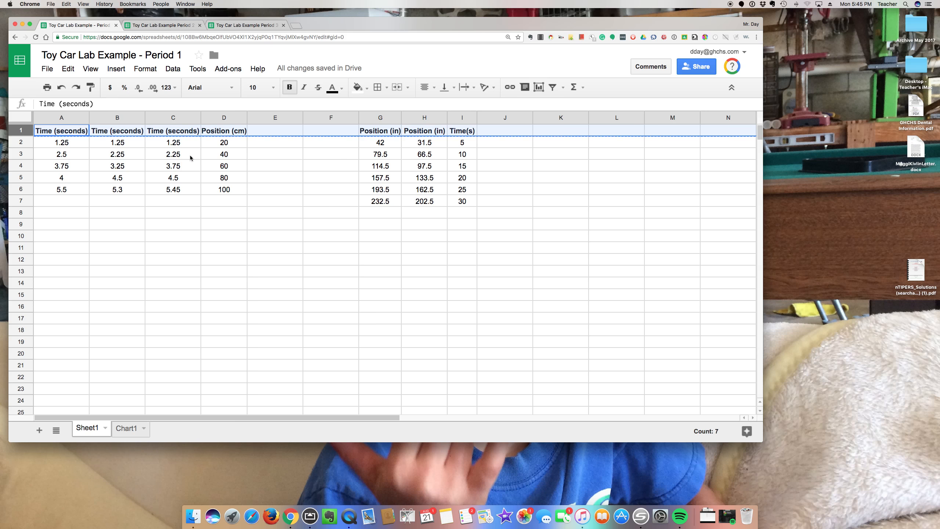
Enter the heading "time (s)" in cell A9, below the time data
left_click(77, 226)
type("time ")
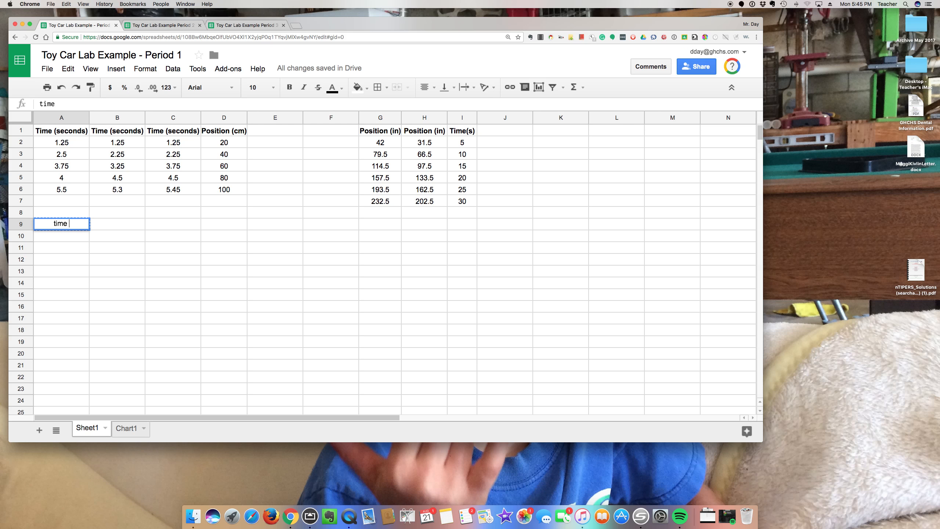
type("(s)")
key("Return")
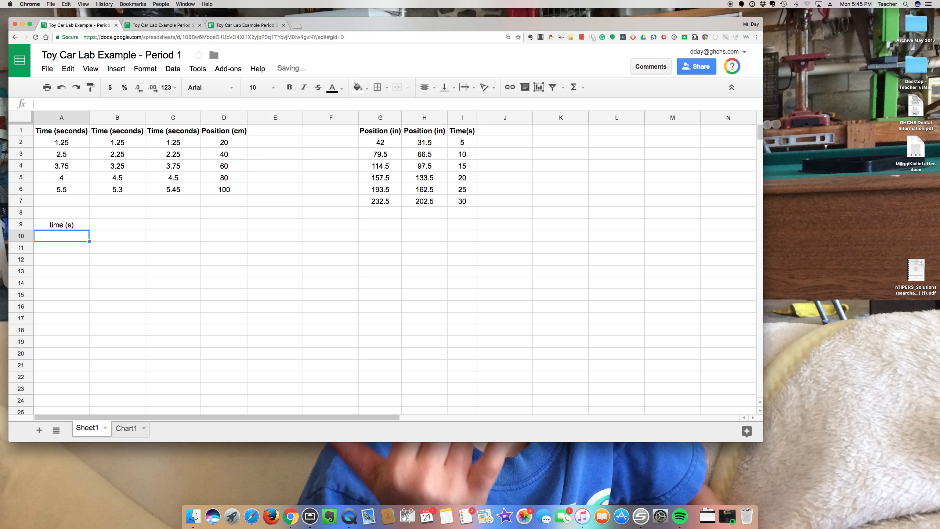
Enter the formula =A2 in cell A10 to reference the first time reading
type("=")
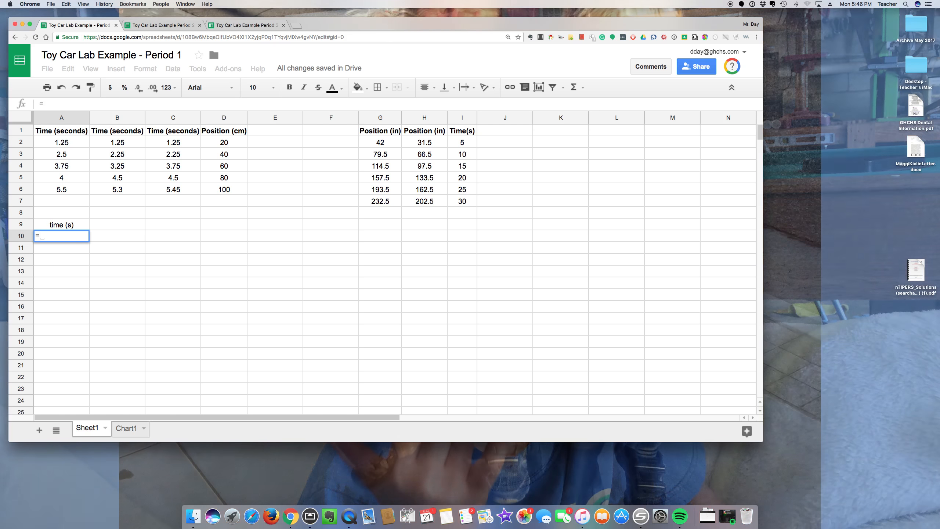
key("Up")
key("Up")
key("Up")
key("Up")
key("Up")
key("Up")
key("Up")
key("Up")
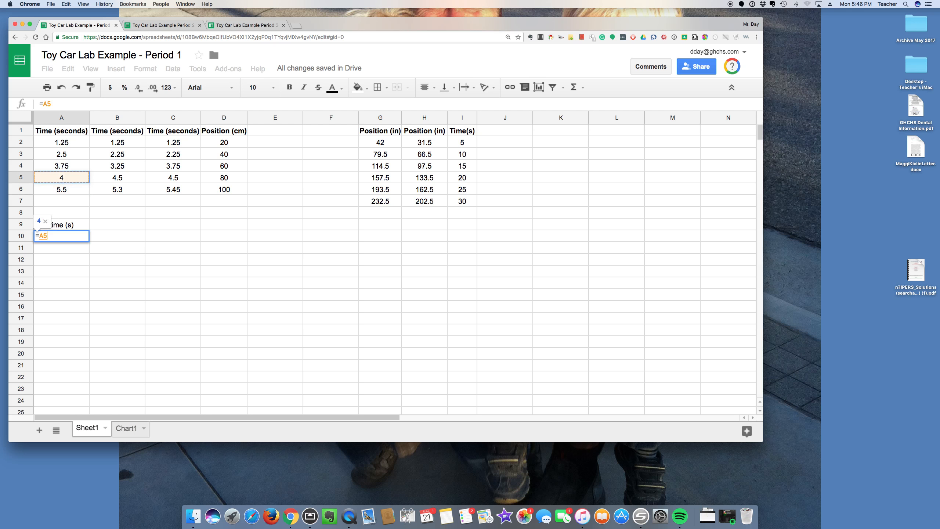
key("Return")
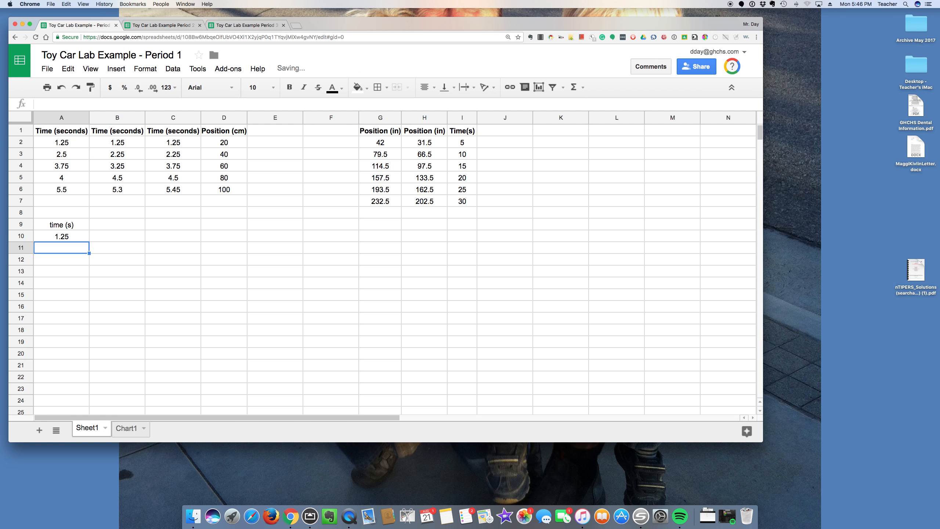
Re-enter the heading "time (s)" in cell A9
left_click(74, 227)
key("super+c")
type("=")
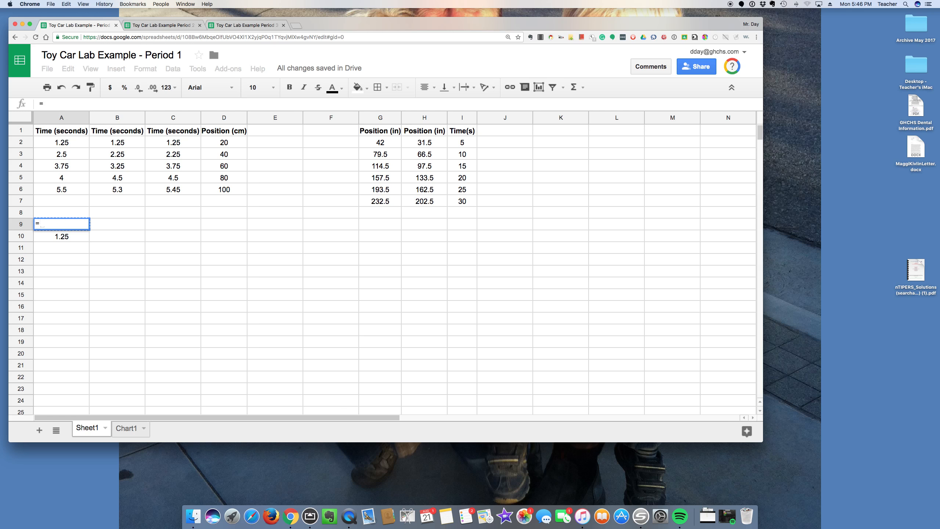
key("BackSpace")
type("time")
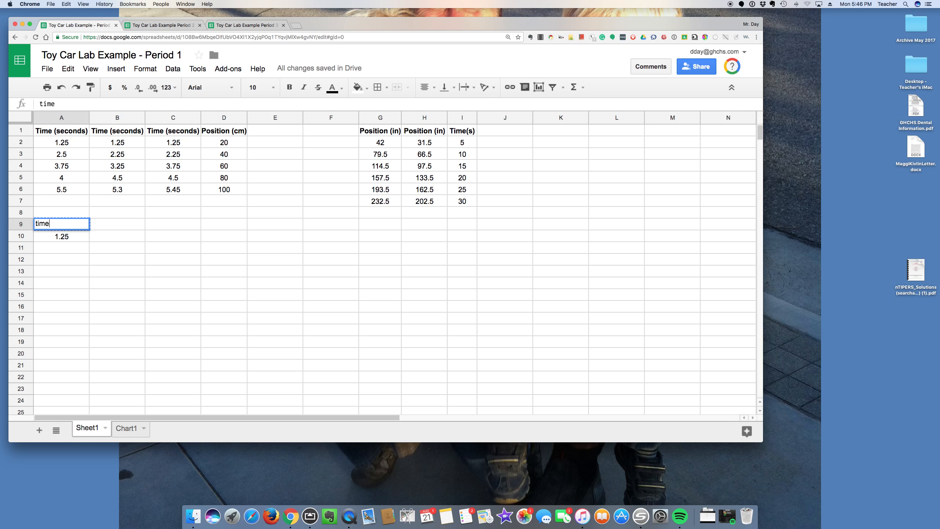
type(" (s")
key("Return")
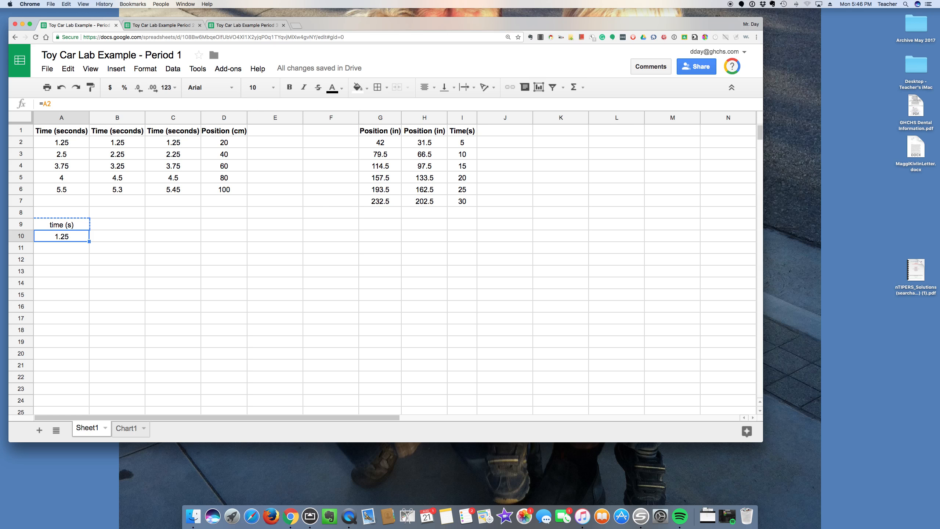
type("=av")
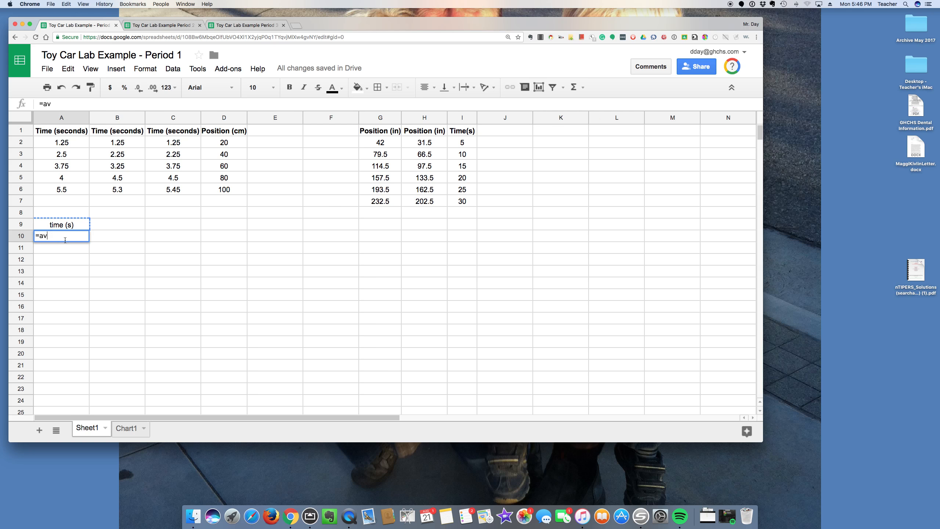
key("Return")
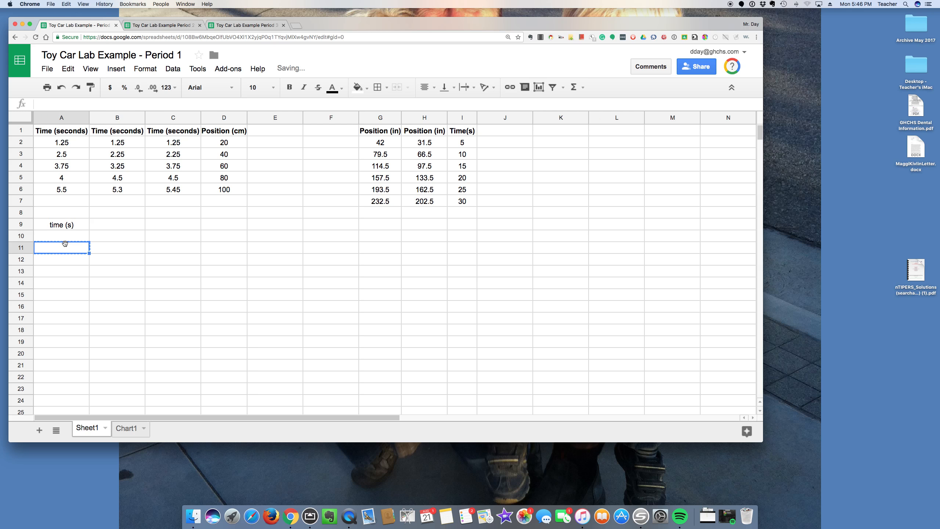
left_click(64, 240)
key("BackSpace")
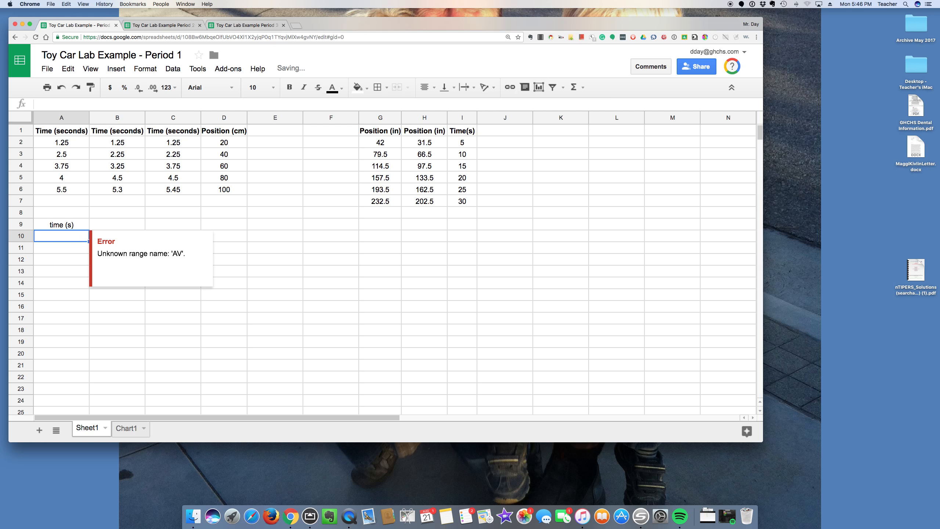
left_click(52, 278)
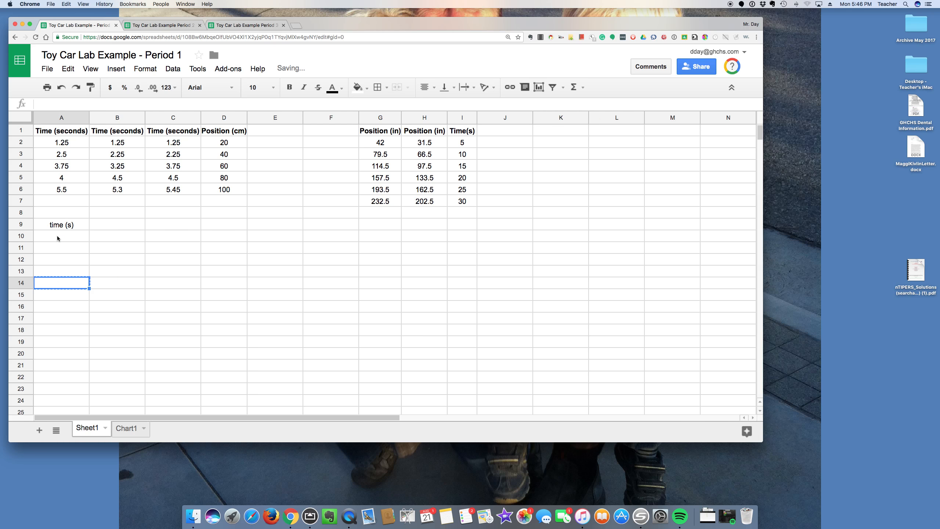
Enter the formula =average(A2:C2) in cell A10 to average the first row of the three time columns
left_click(57, 232)
type("=av")
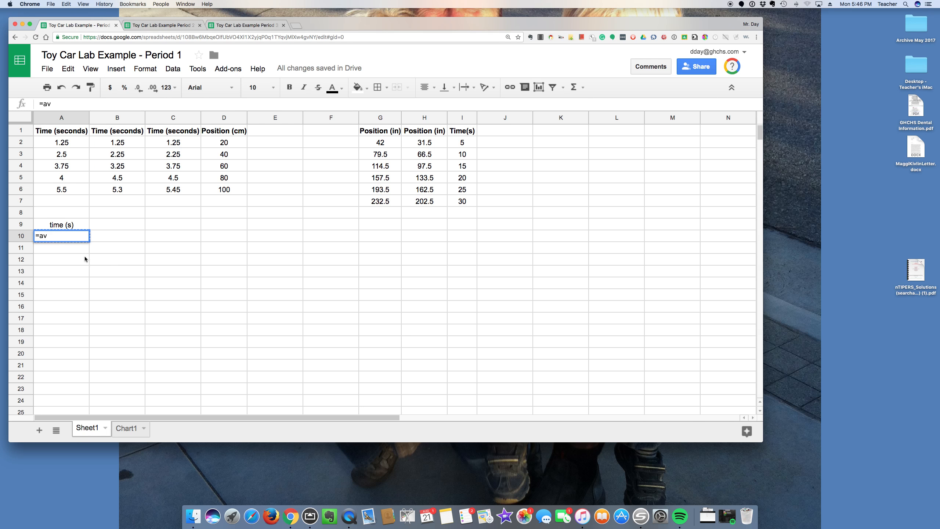
type("erage(")
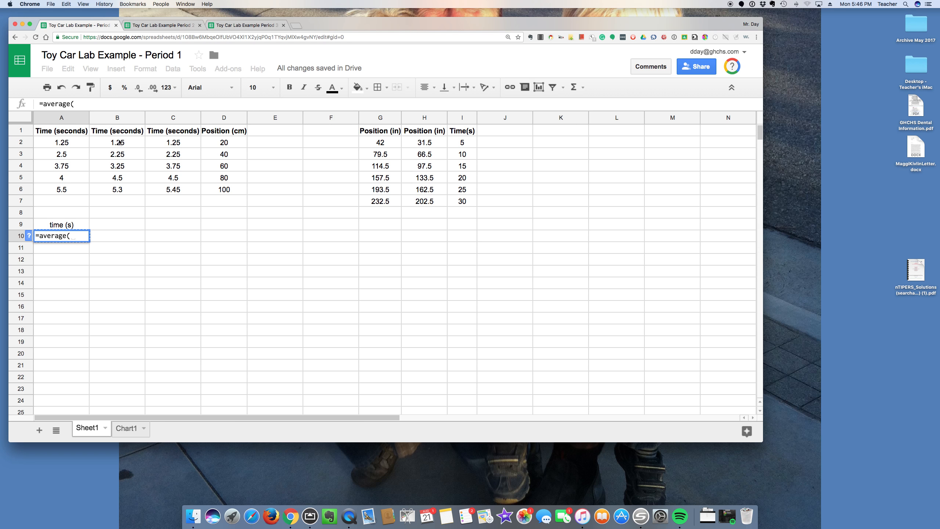
left_click_drag(76, 142, 154, 143)
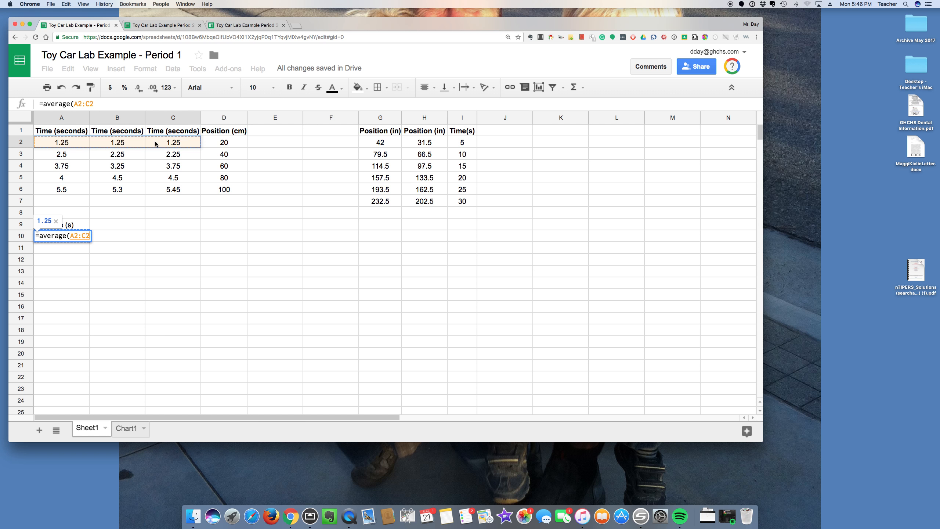
left_click(102, 104)
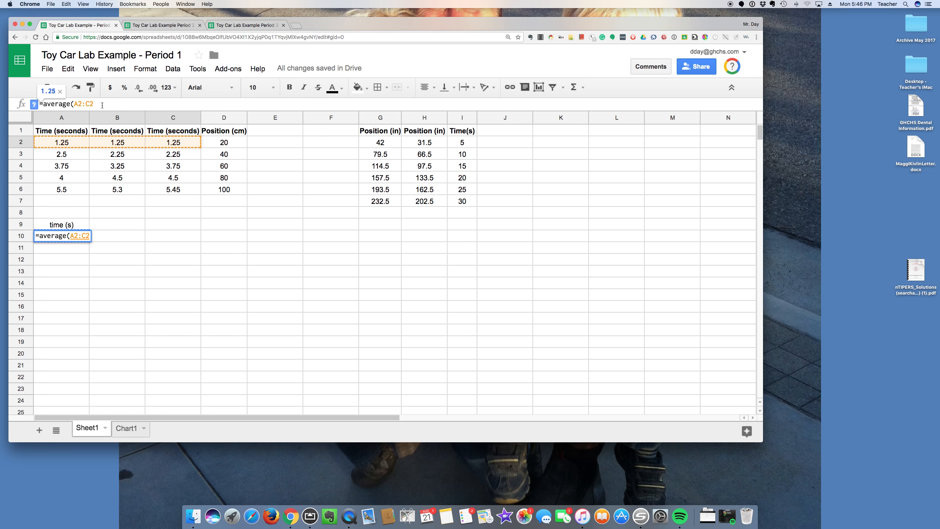
type(")")
key("Return")
Fill the average formula from A10 down to A16, and clear the surplus copies in A15 and A16
left_click(69, 236)
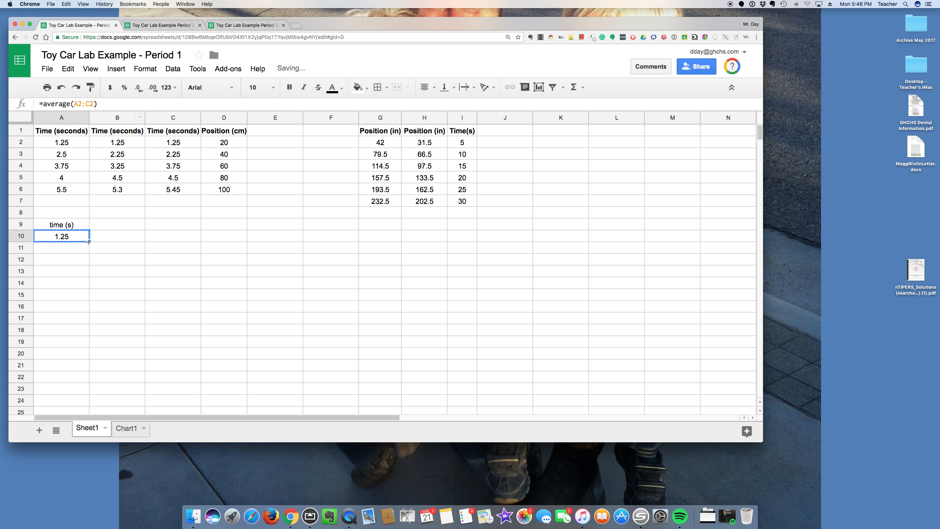
left_click_drag(89, 241, 88, 310)
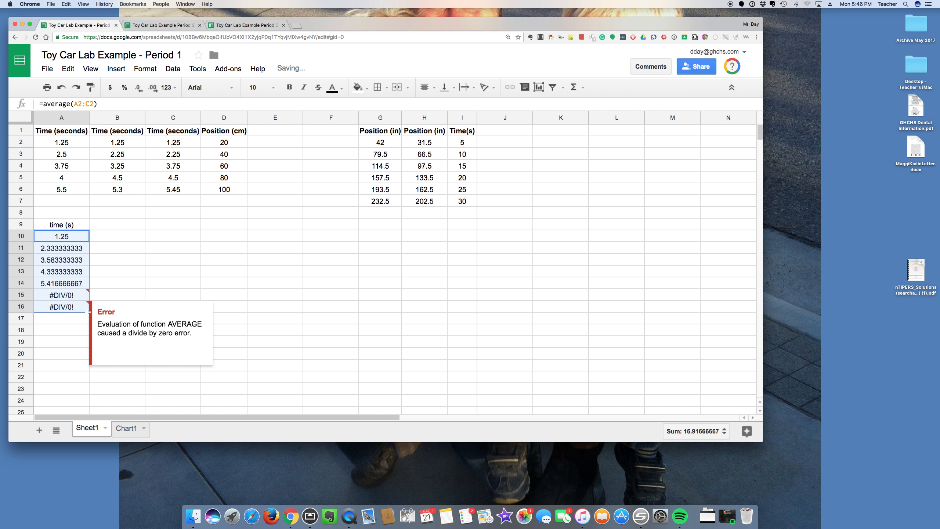
left_click(83, 294)
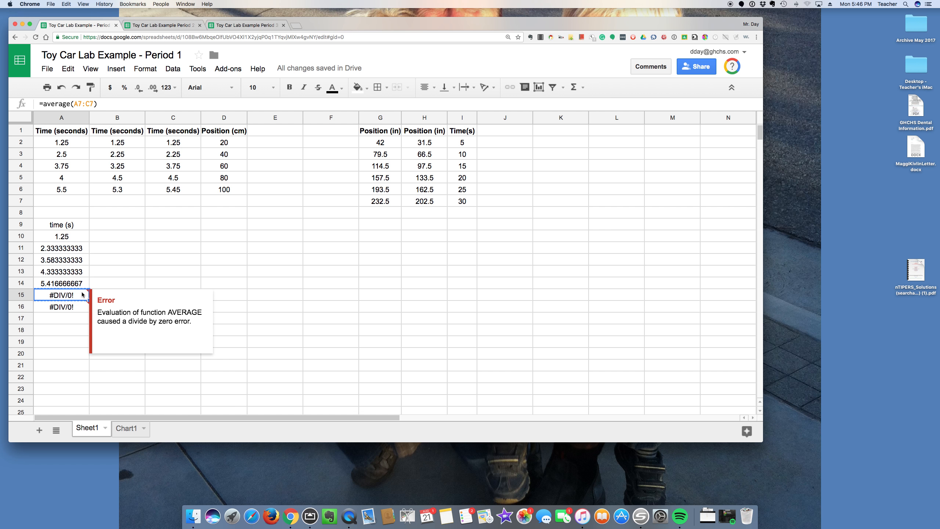
key("Delete")
left_click(81, 306)
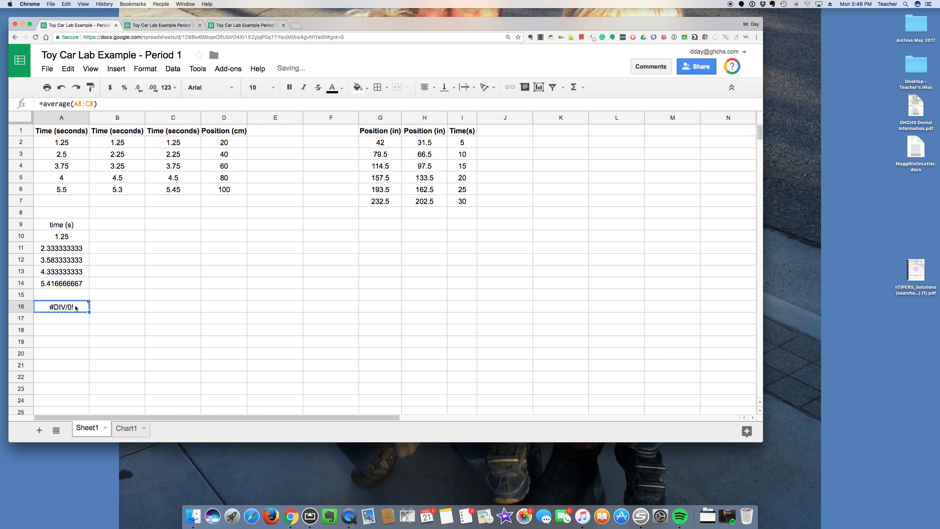
key("Delete")
left_click(86, 296)
key("cmd+c")
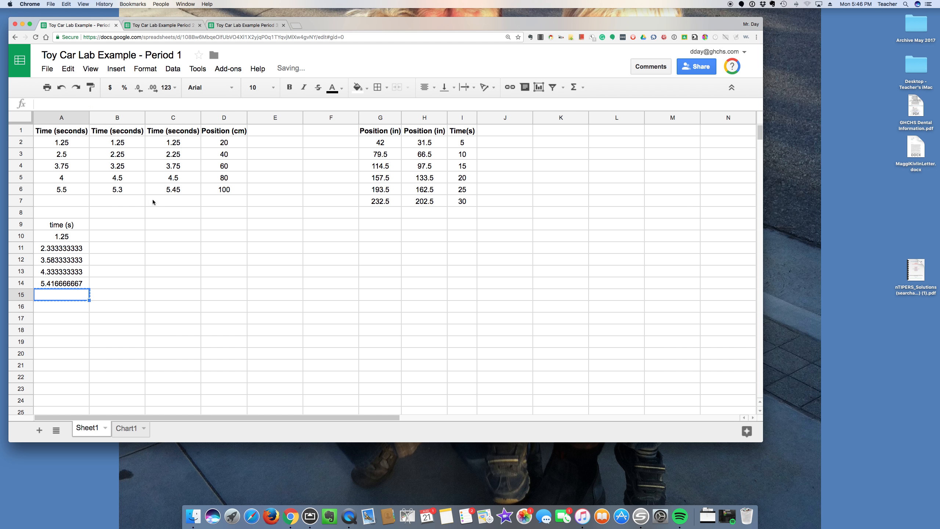
Reduce the number format of all cells in the sheet to zero decimal places
left_click(25, 119)
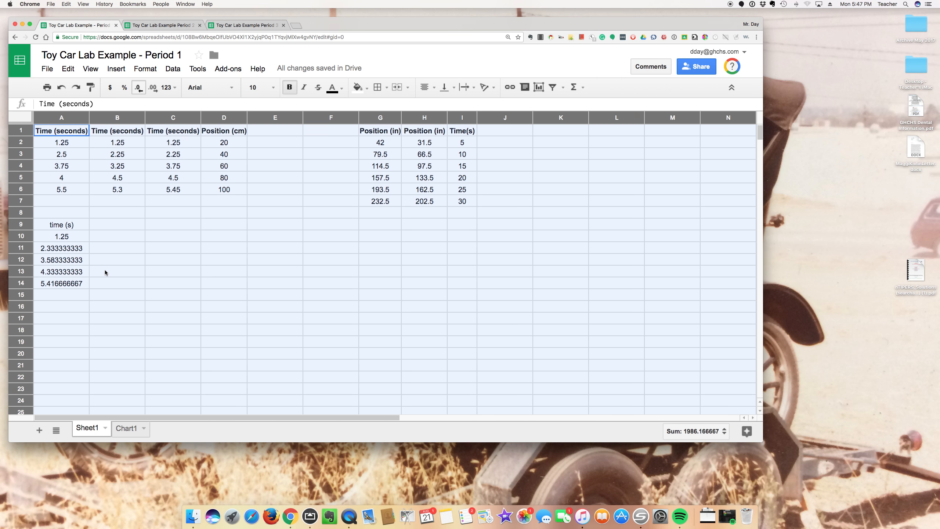
left_click(114, 275)
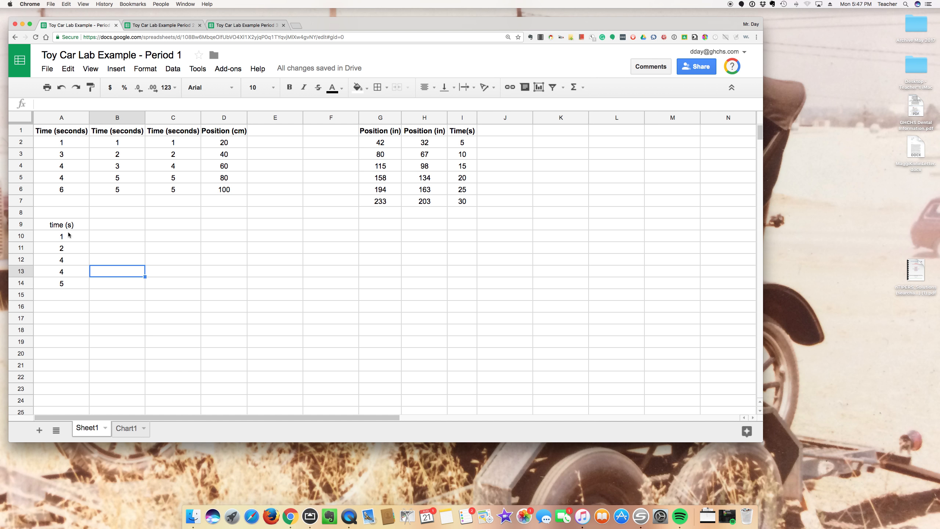
Show the averaged times in A10:A14 with one decimal place
left_click_drag(72, 238, 69, 288)
key("super+c")
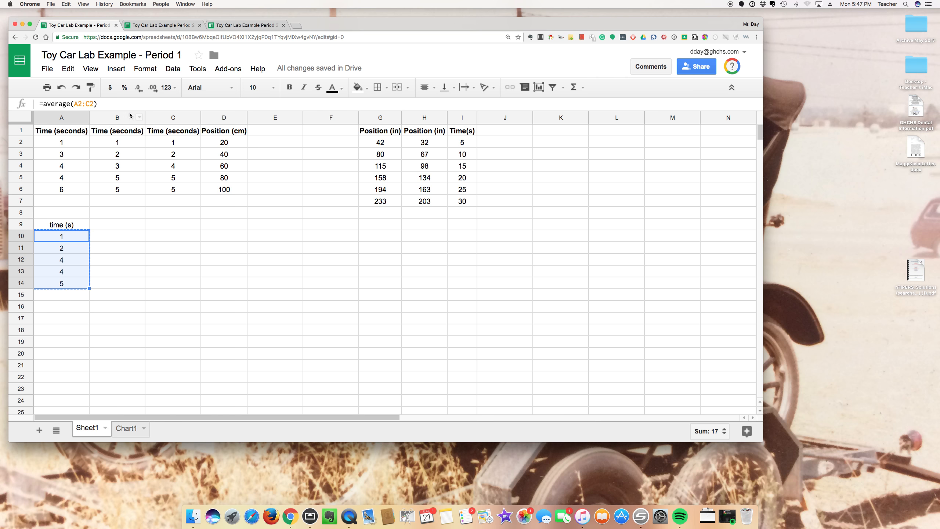
left_click(156, 91)
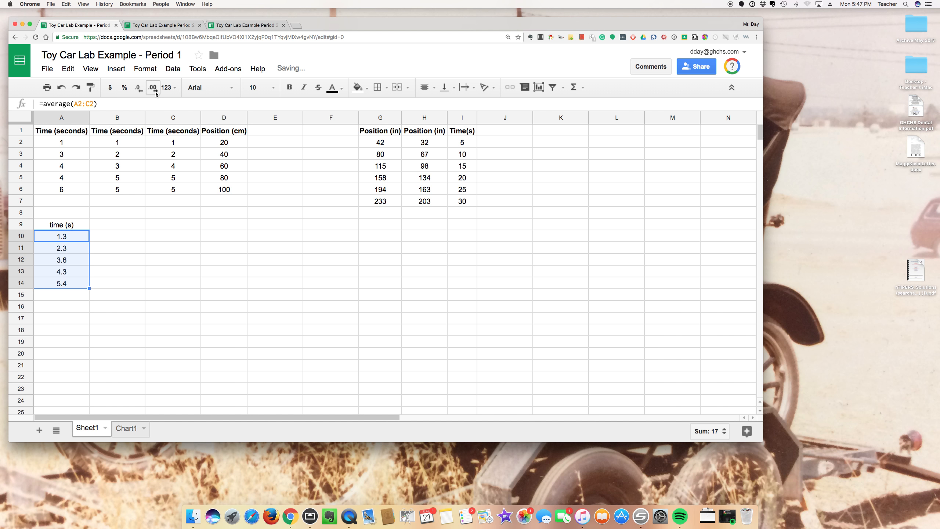
left_click(113, 253)
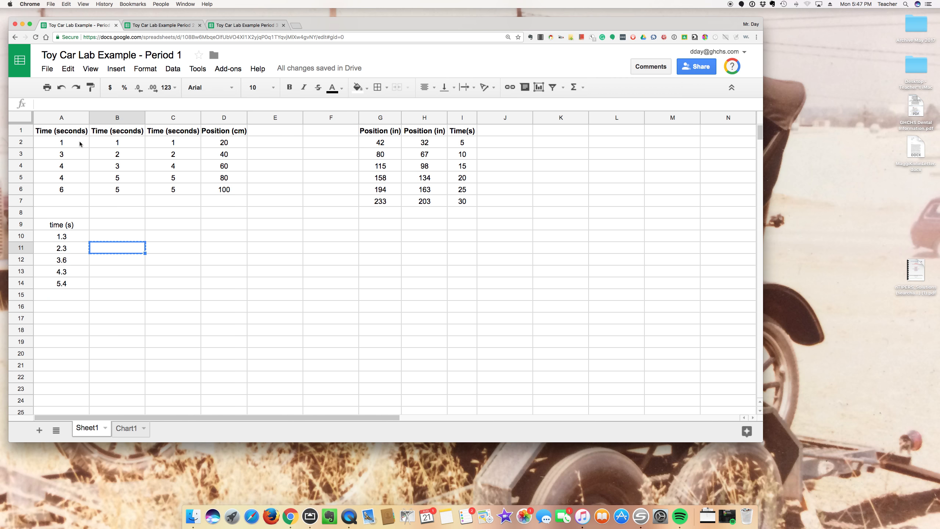
Show the measured times in A2:C6 with one decimal place
left_click_drag(45, 142, 174, 189)
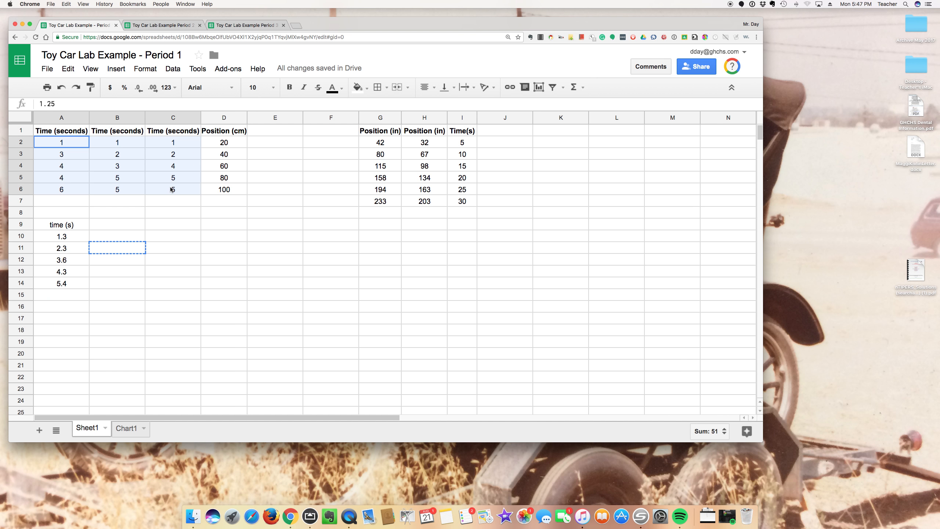
key("super+c")
left_click(153, 87)
left_click(124, 245)
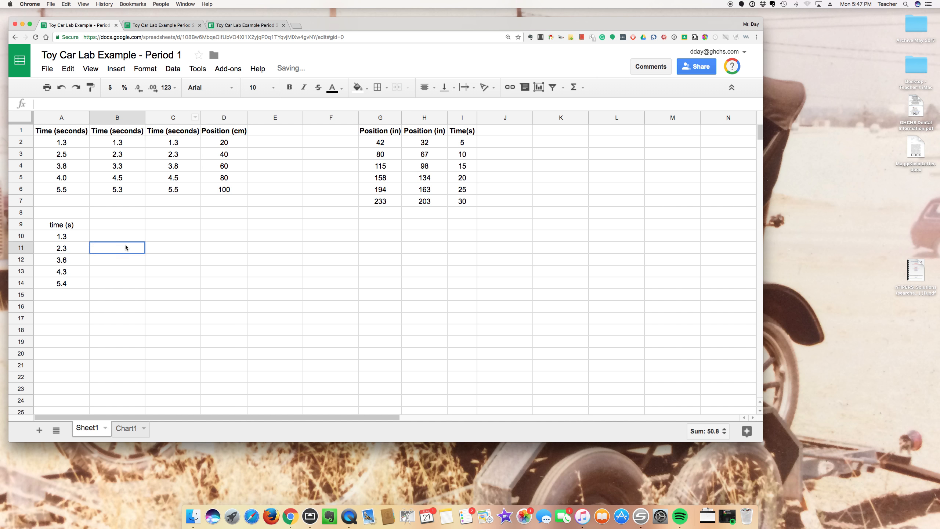
Replace the header in A9 with "Time (s)"
left_click(72, 226)
type("Tiume")
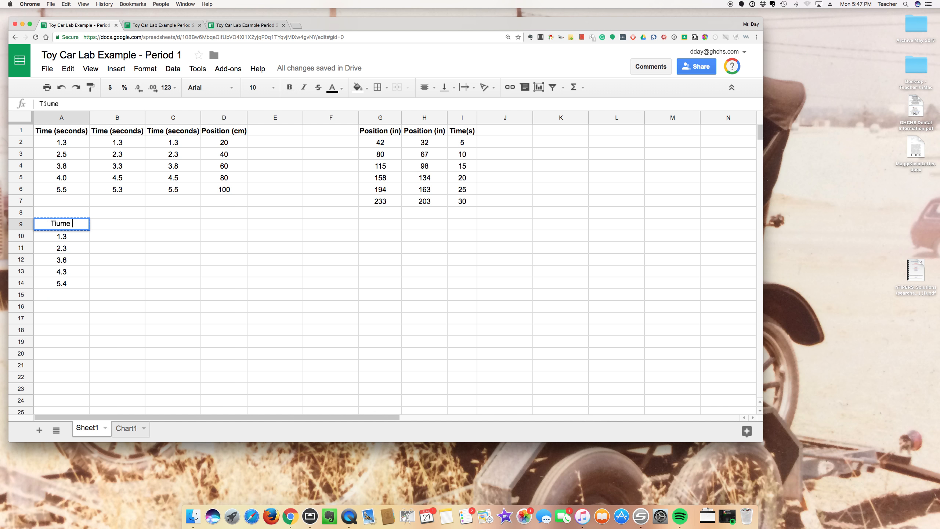
key("BackSpace")
key("BackSpace")
key("BackSpace")
type("me (s)")
key("Tab")
Enter the bold header "Position (cm)" in B9 and make all of row 9 bold
key("super+b")
type("Posi")
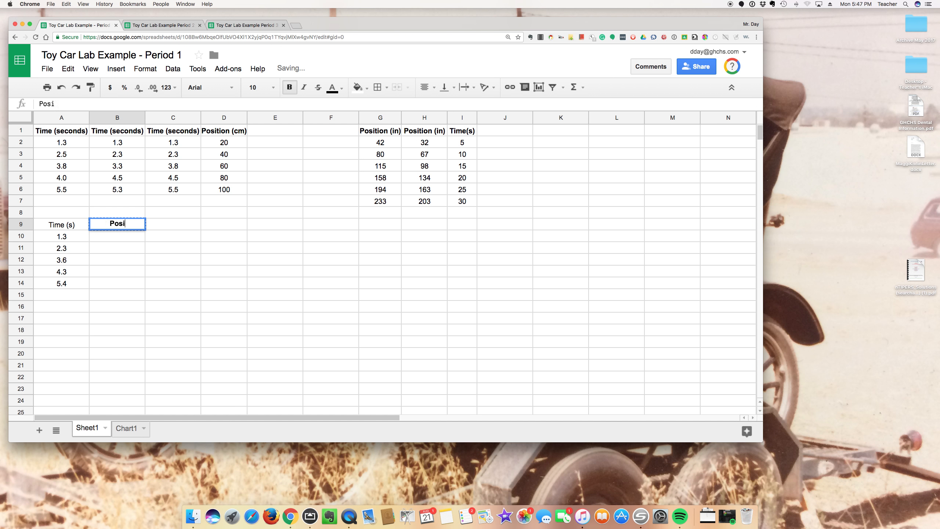
type("tion (")
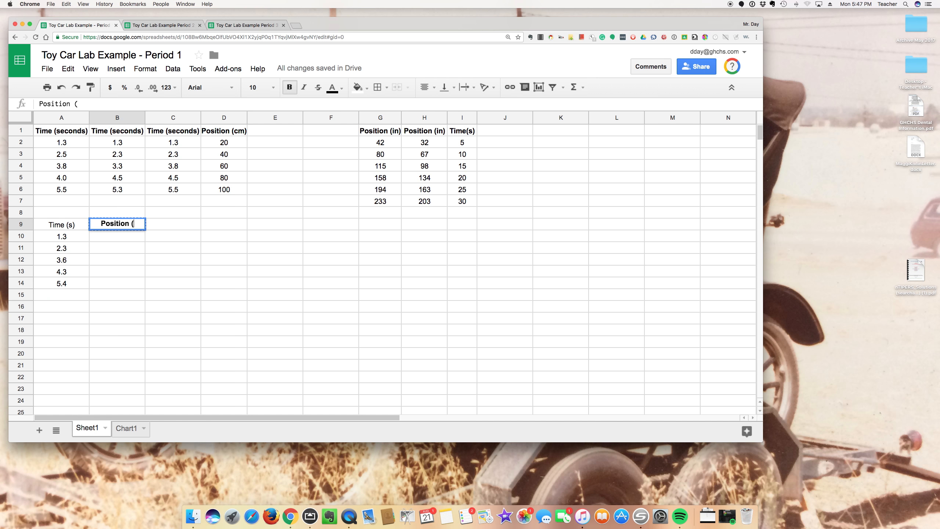
type("cm)")
key("Return")
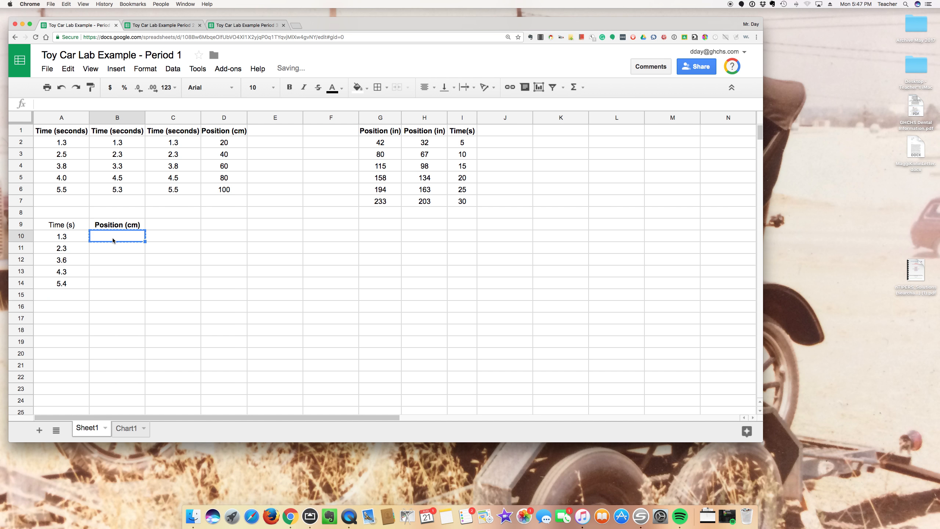
left_click(30, 223)
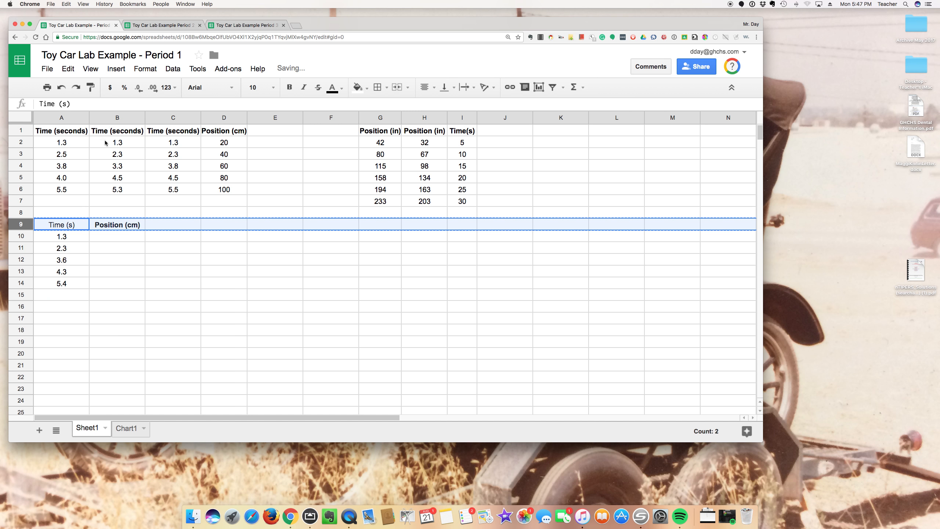
key("super+b")
Link B10 to the position in D2 and fill the reference down through B14
left_click(123, 235)
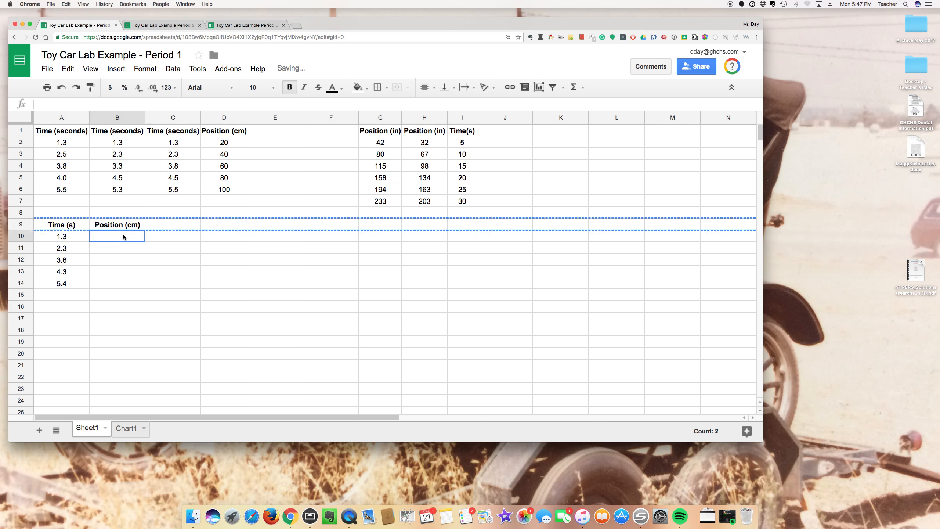
type("=")
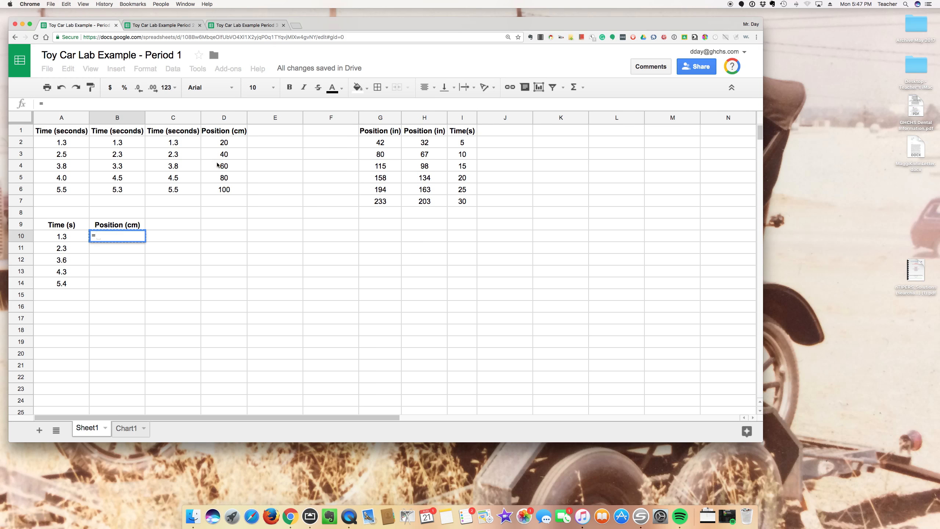
left_click(230, 141)
key("Return")
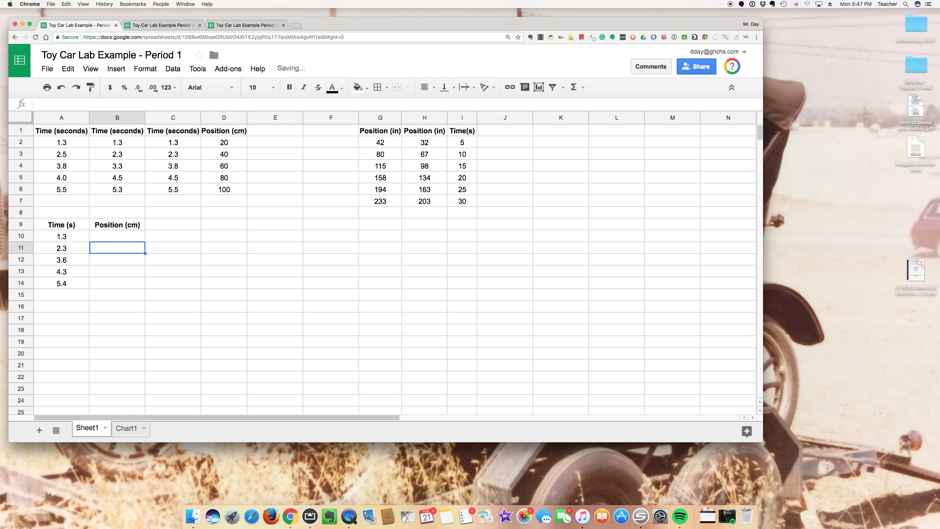
left_click(128, 237)
left_click_drag(144, 241, 138, 283)
left_click(188, 290)
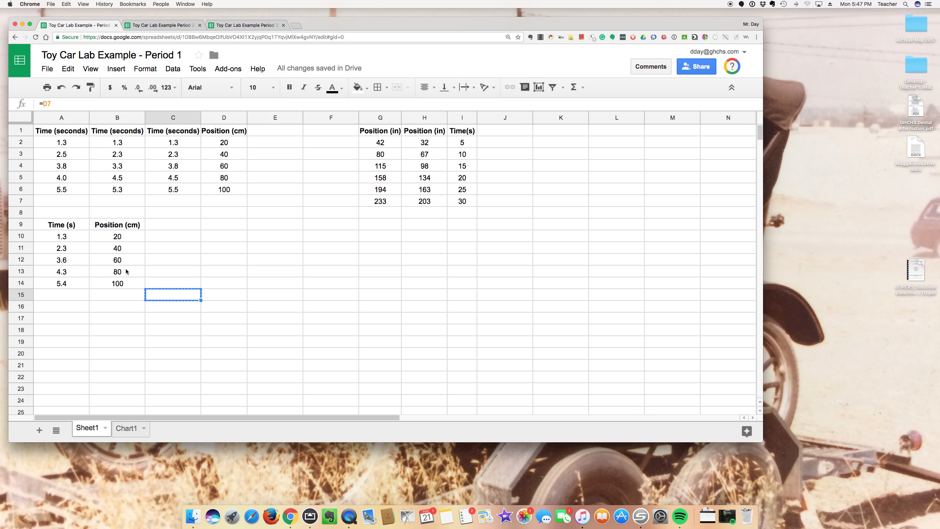
Rename the Sheet1 worksheet to "Data"
left_click(103, 429)
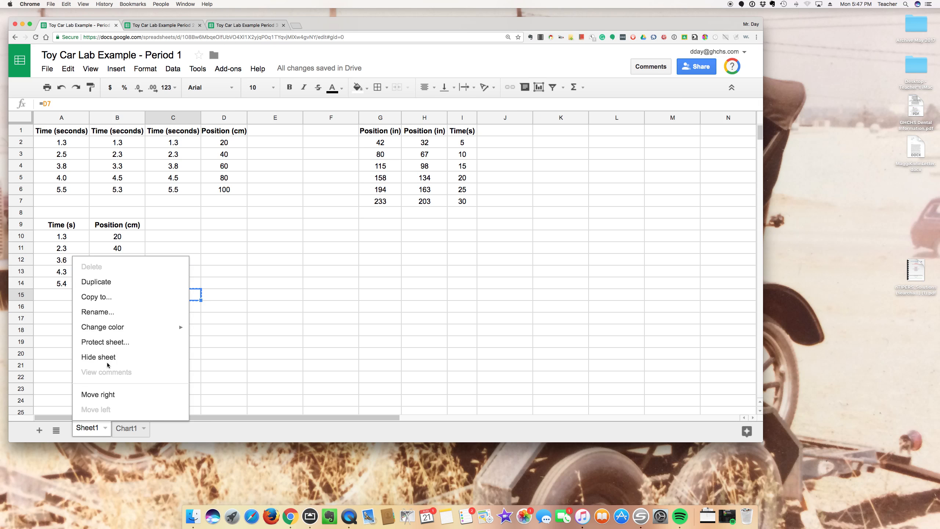
left_click(104, 312)
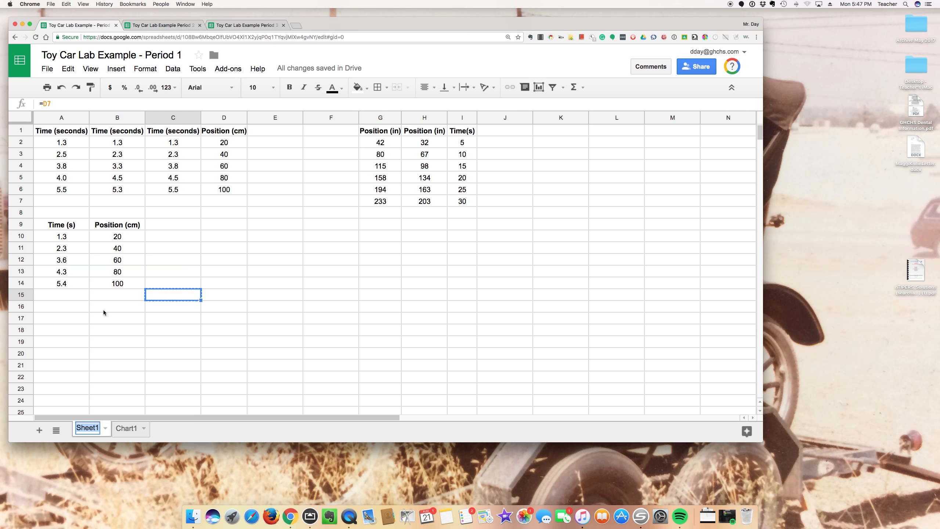
type("Data")
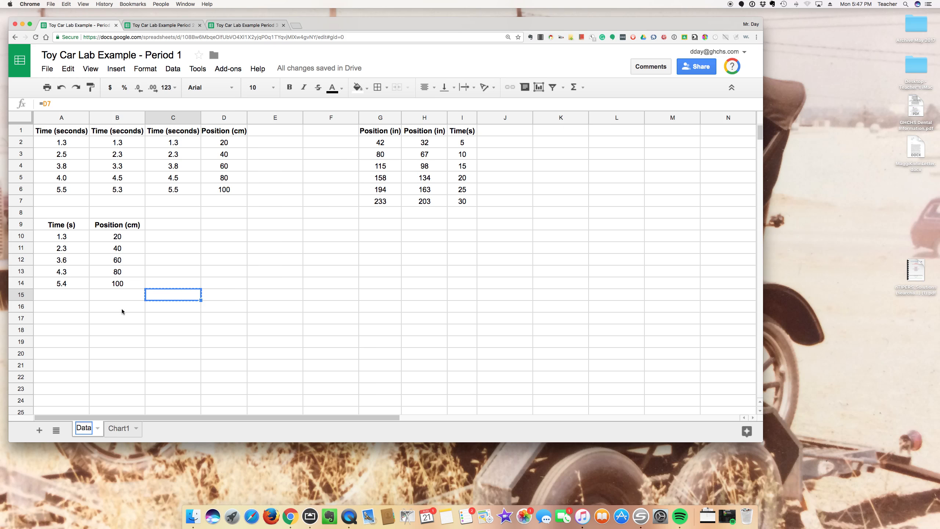
left_click(124, 330)
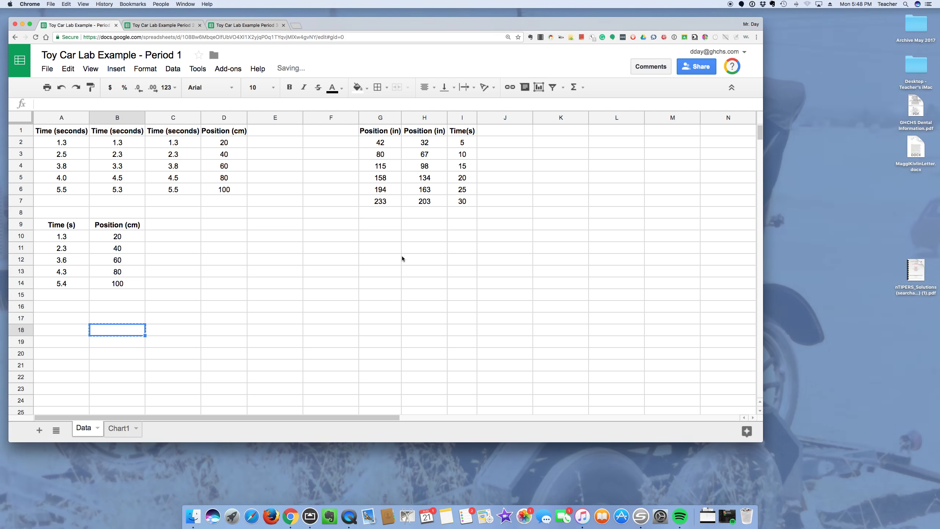
Start a second summary table with the header "time (s)" in G9 and link G10 to the time in I2
left_click(377, 230)
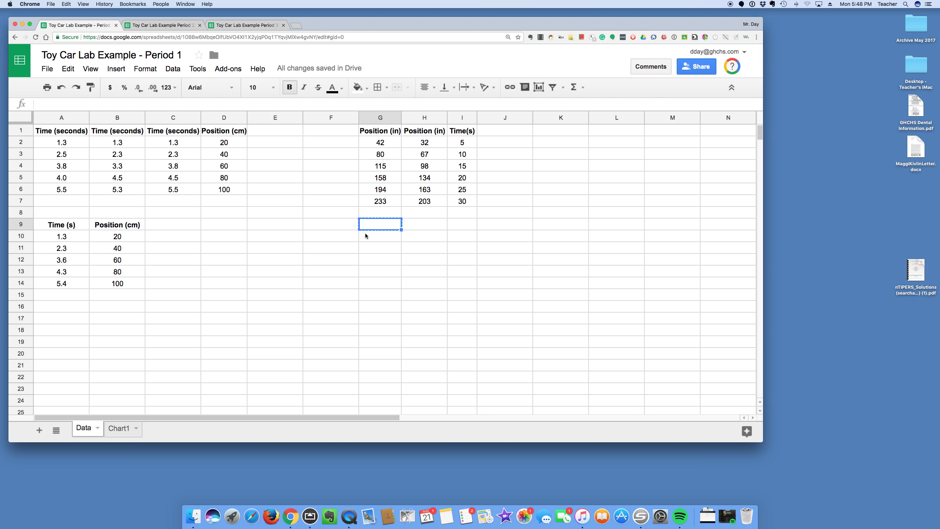
type("time (s)")
left_click(384, 234)
type("=")
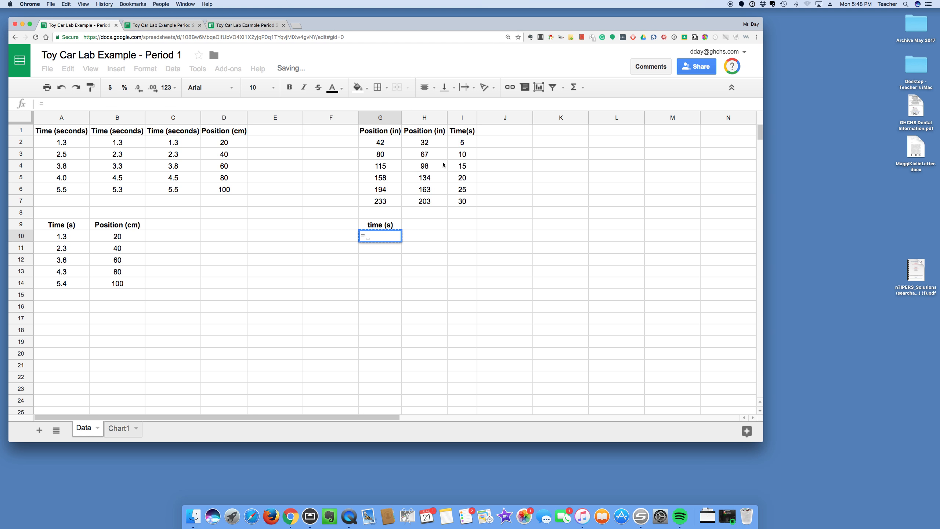
left_click(473, 143)
key("Return")
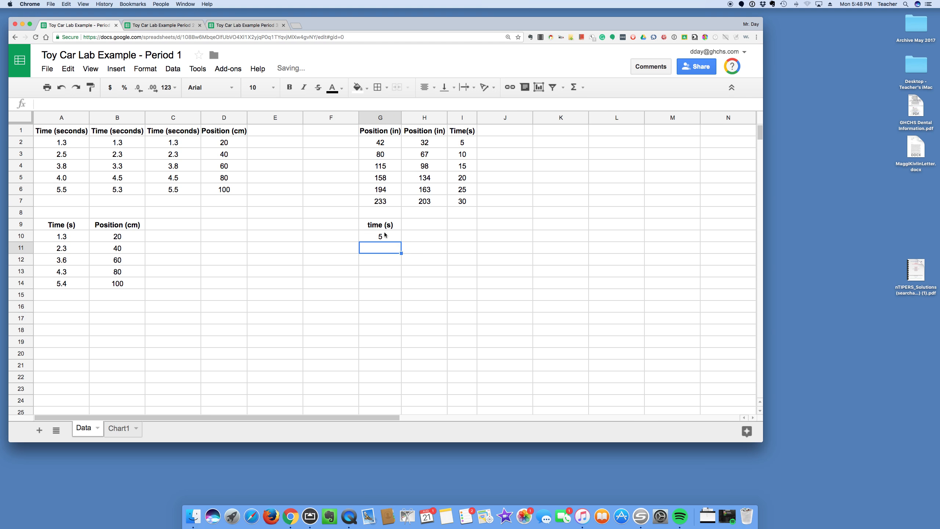
Fill the time reference from G10 down to G15
left_click(384, 233)
left_click_drag(401, 242, 399, 295)
left_click(420, 243)
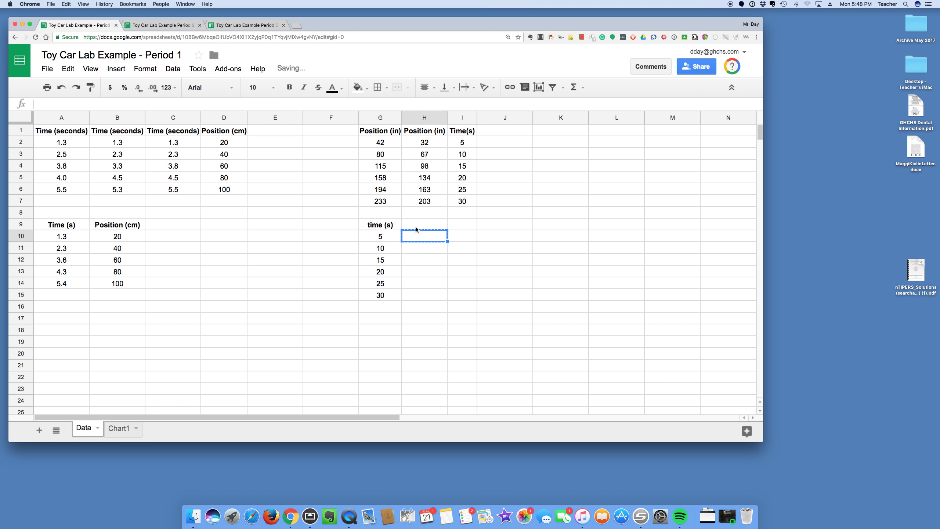
Enter the header "Position (inches)" in H9
left_click(418, 224)
type("Position ")
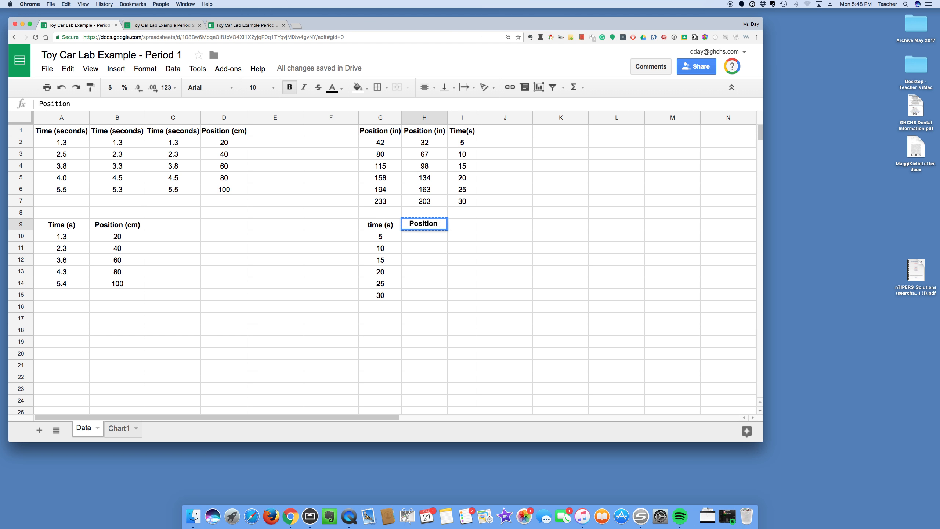
type("(inches)")
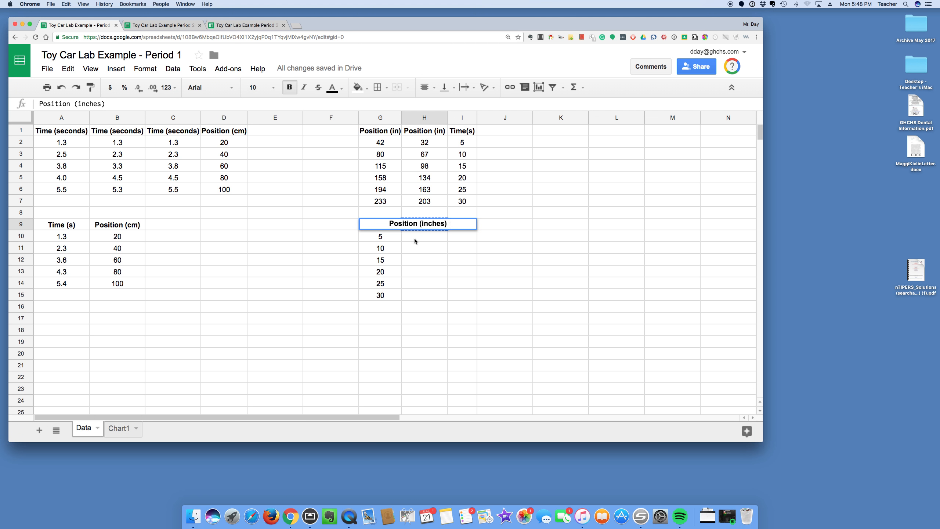
key("Return")
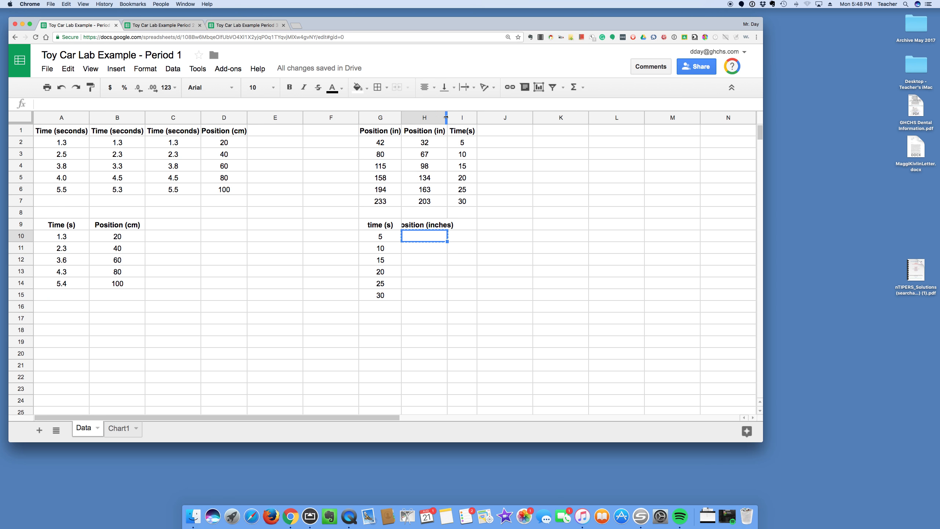
Widen column H to fit its "Position (inches)" header, and slightly widen columns B, C, D and G
left_click_drag(445, 118, 463, 117)
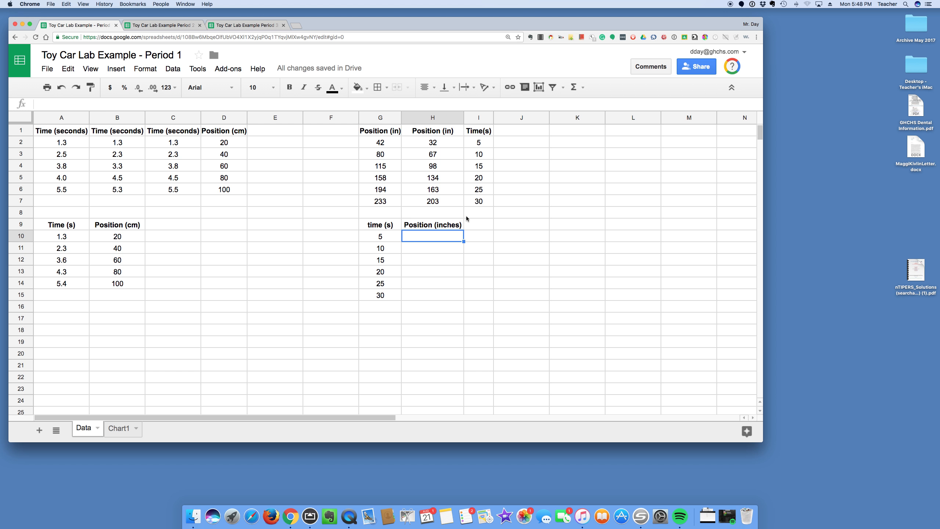
left_click_drag(201, 117, 251, 117)
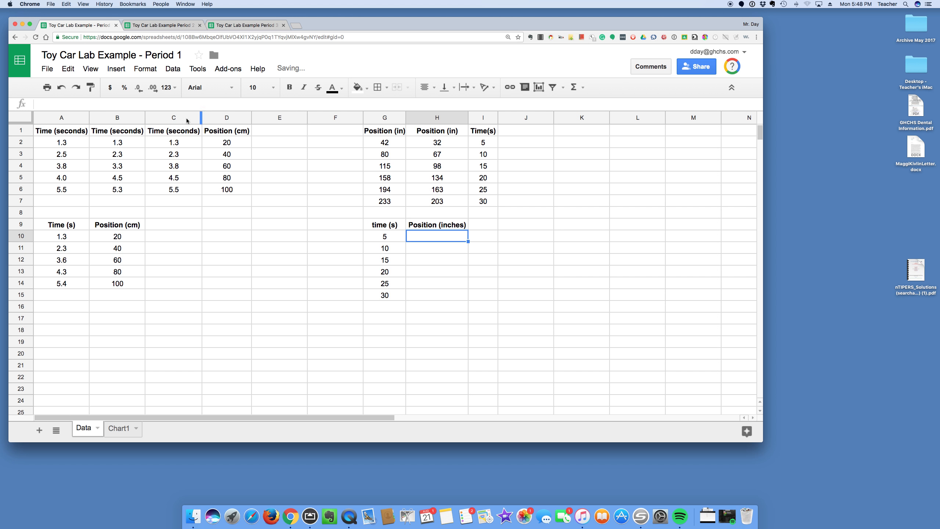
left_click_drag(144, 115, 145, 116)
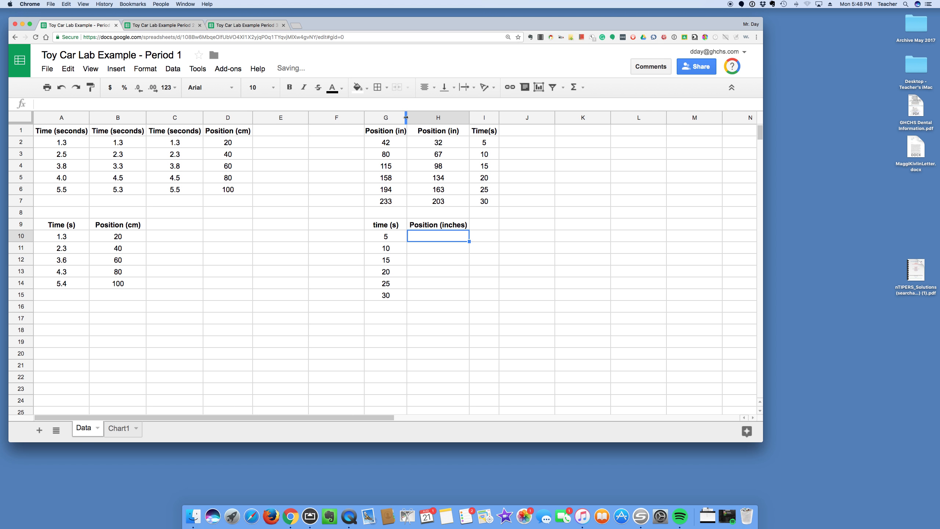
left_click_drag(406, 117, 408, 117)
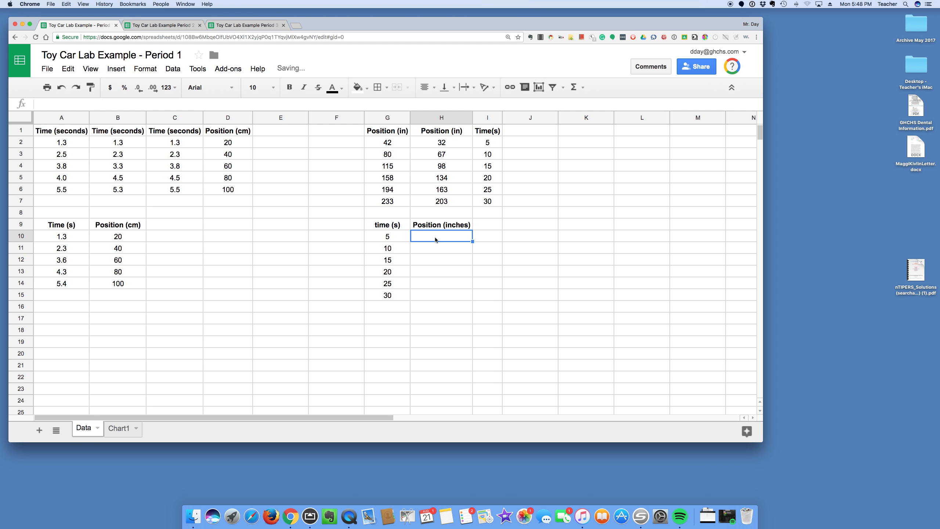
Enter the formula =average(G2:H2) in H10 to average the two position trials
type("-=")
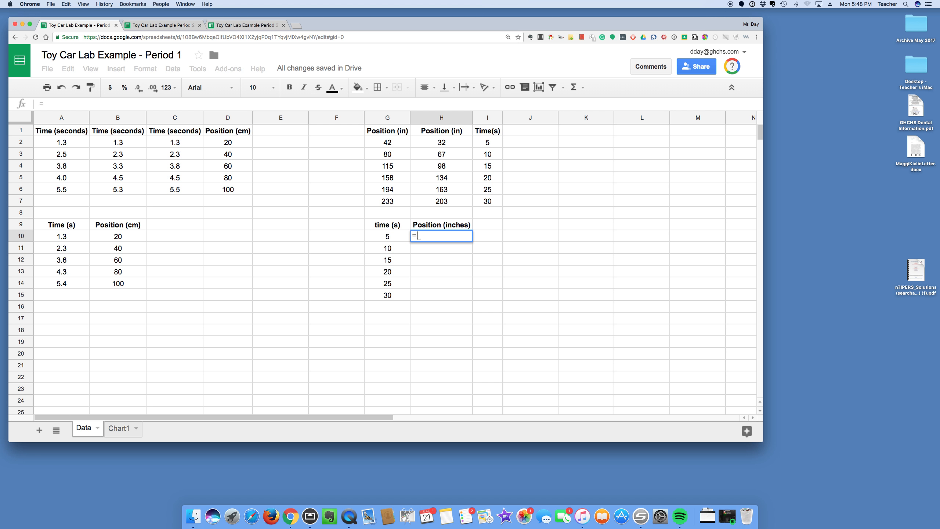
type("avere")
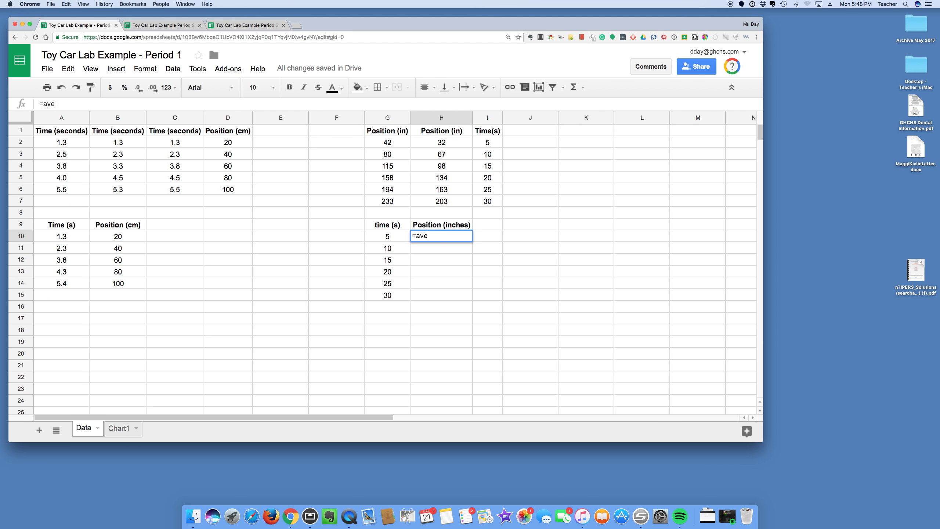
key("BackSpace")
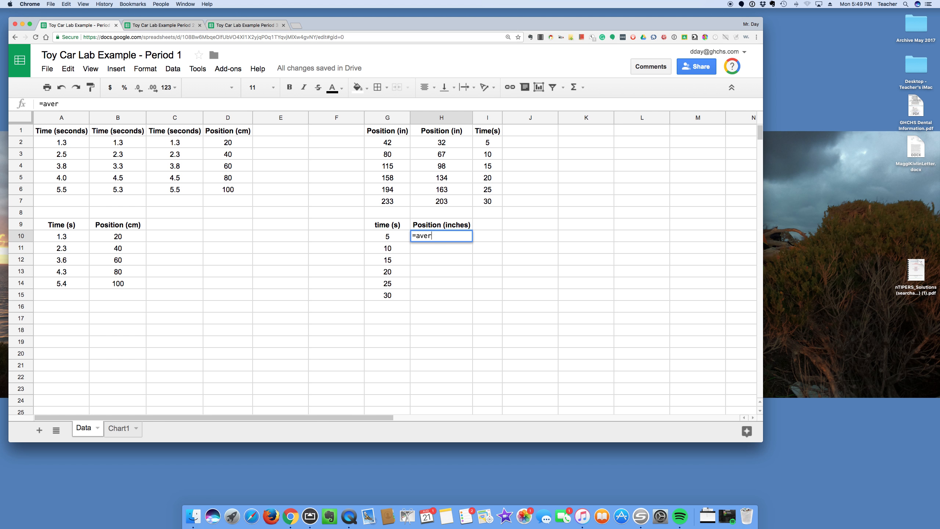
type("age(")
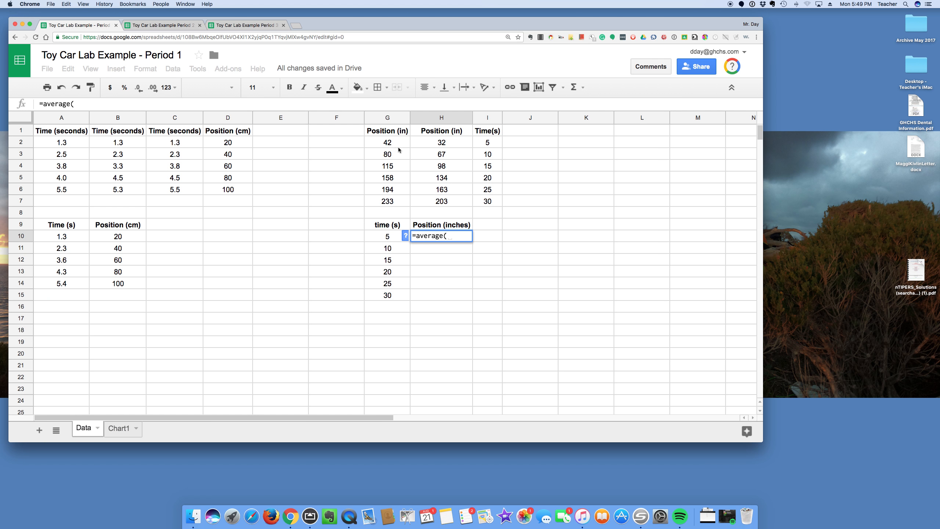
left_click_drag(395, 144, 423, 144)
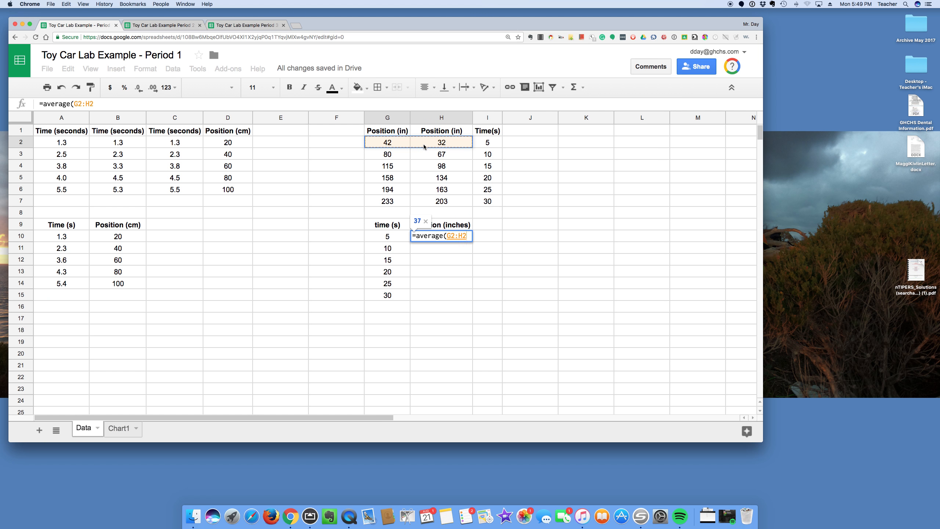
type(")")
key("Return")
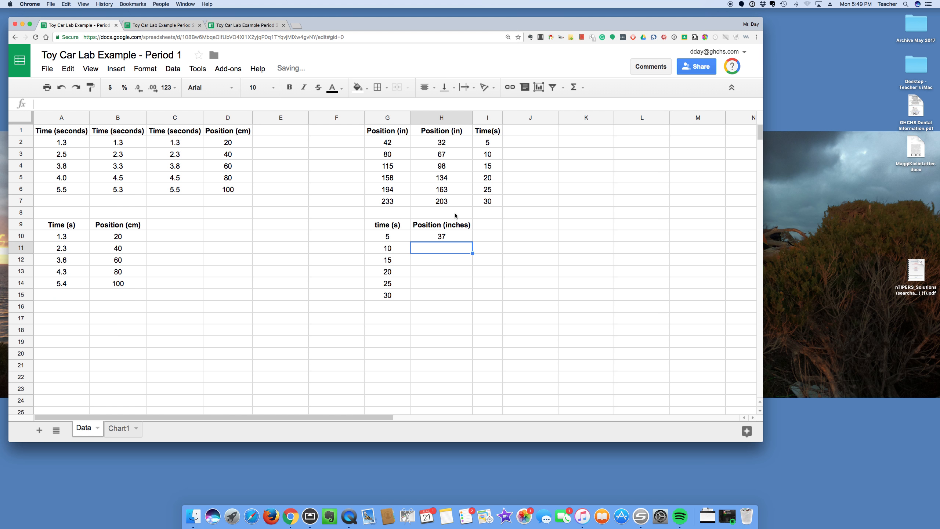
Fill the position average formula from H10 down to H15
left_click(456, 236)
left_click_drag(473, 241, 468, 293)
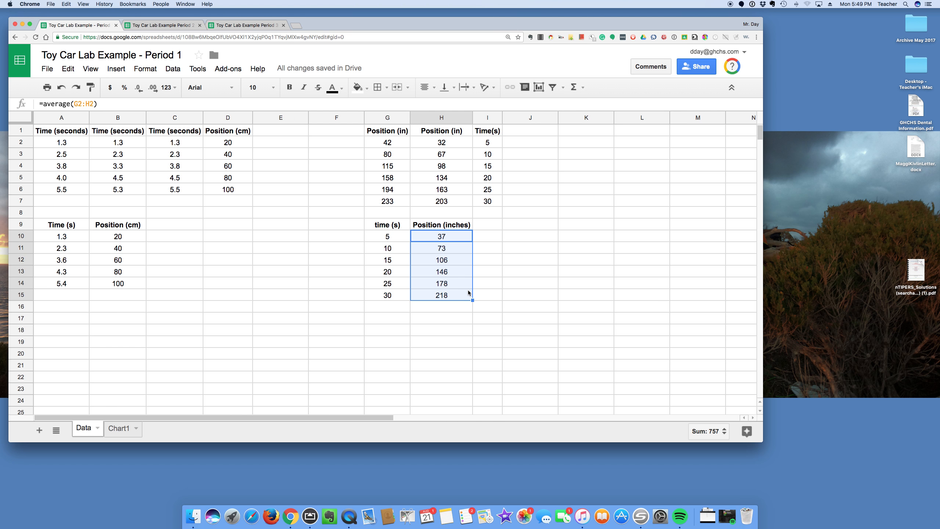
left_click(441, 329)
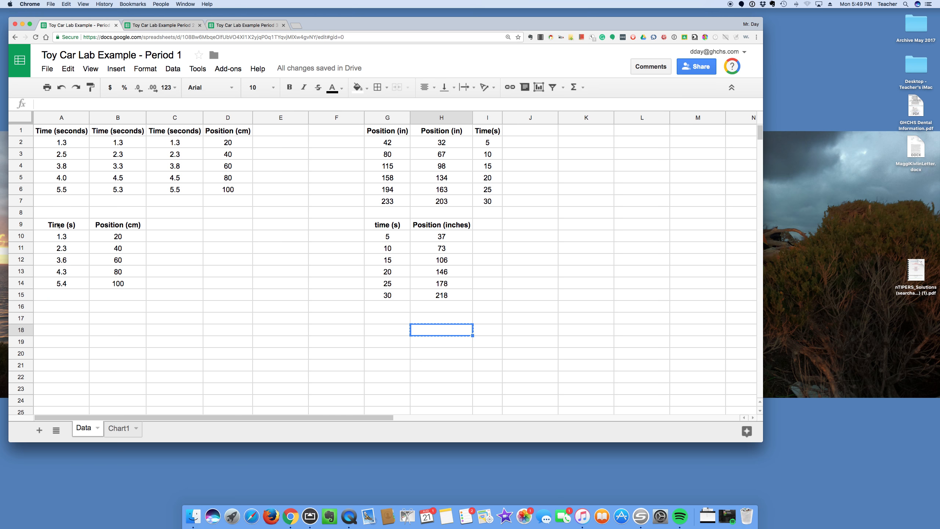
Insert a chart based on the summary table A9:B14 and dismiss the new chart editor introduction
left_click_drag(58, 226, 111, 284)
key("super+c")
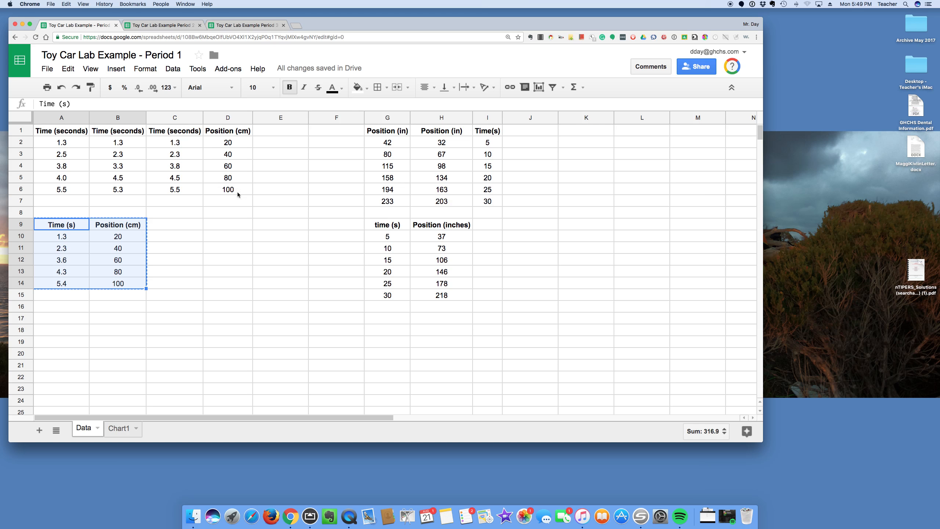
left_click(537, 87)
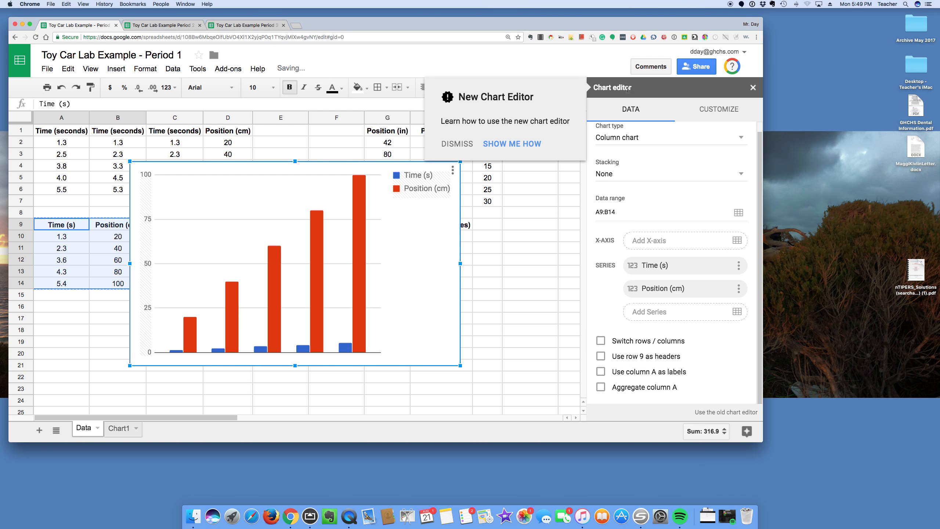
left_click(458, 143)
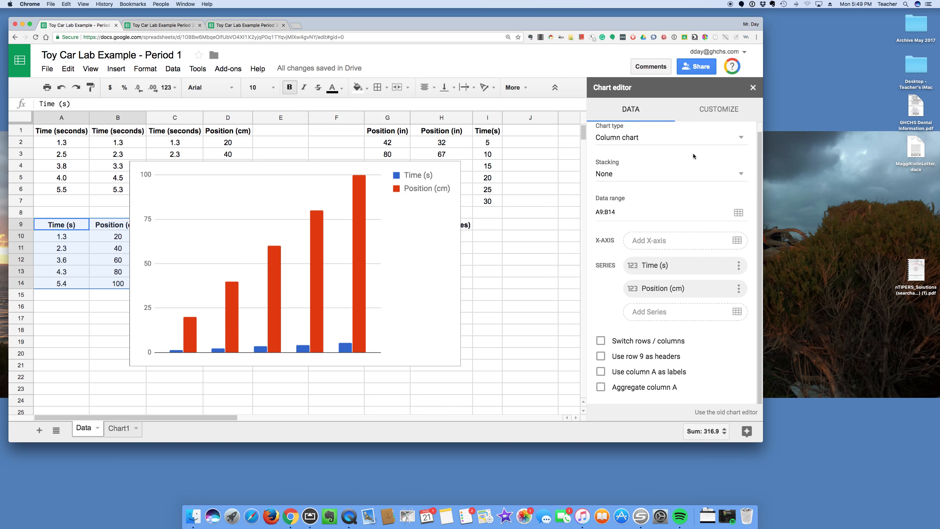
Change the chart type to Scatter chart and use column A as labels for the x-axis
left_click(629, 141)
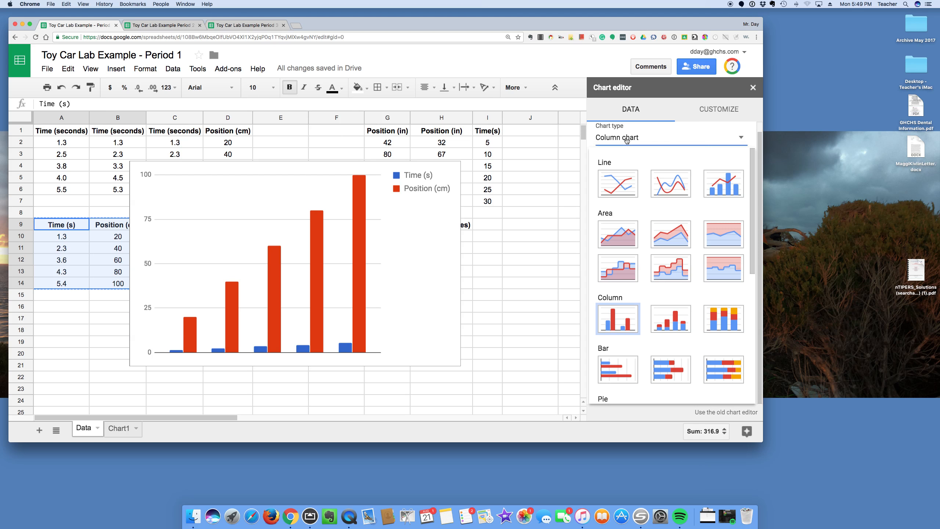
scroll(614, 385, "down", 3)
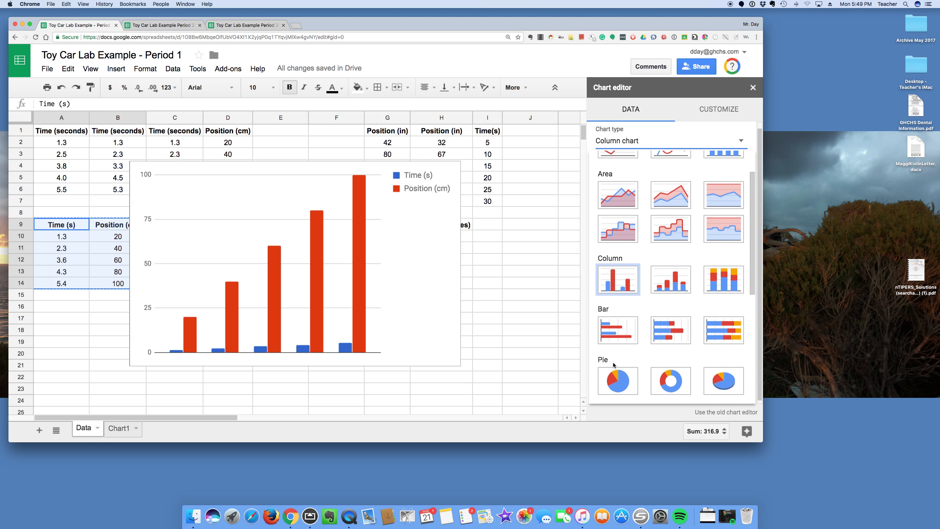
scroll(614, 365, "down", 3)
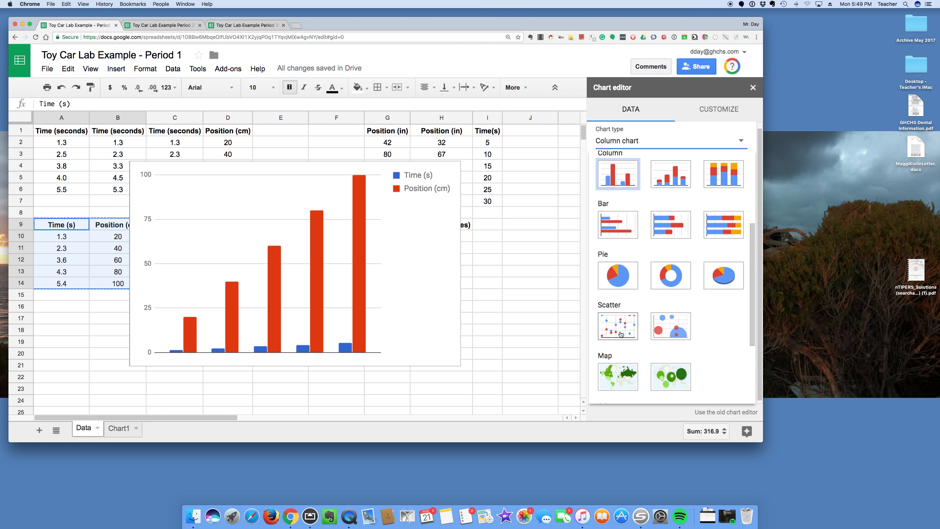
left_click(620, 334)
left_click(601, 249)
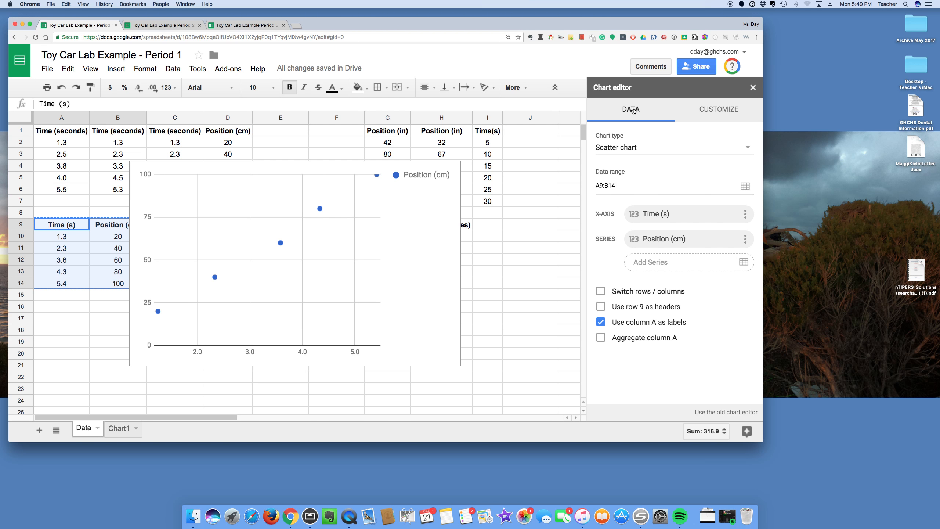
Set the chart's vertical axis title to "Position (cm)"
left_click(710, 115)
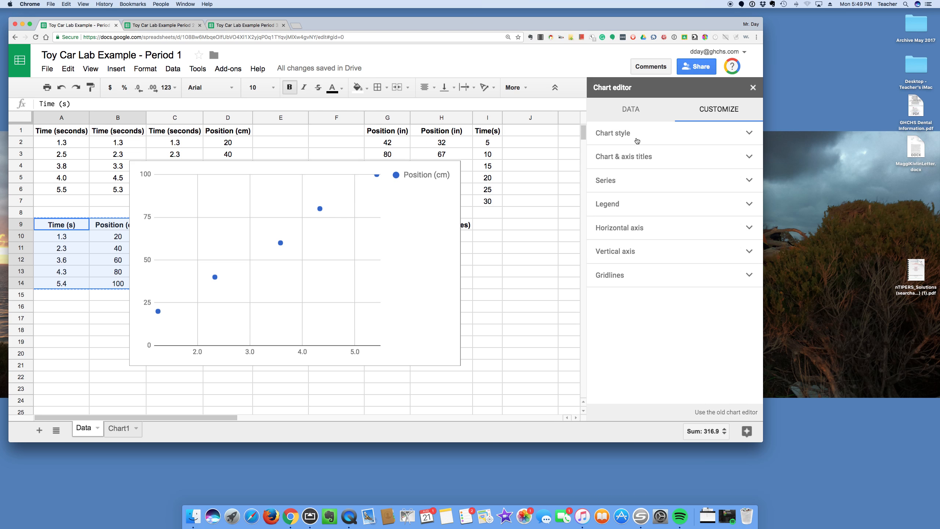
left_click(653, 162)
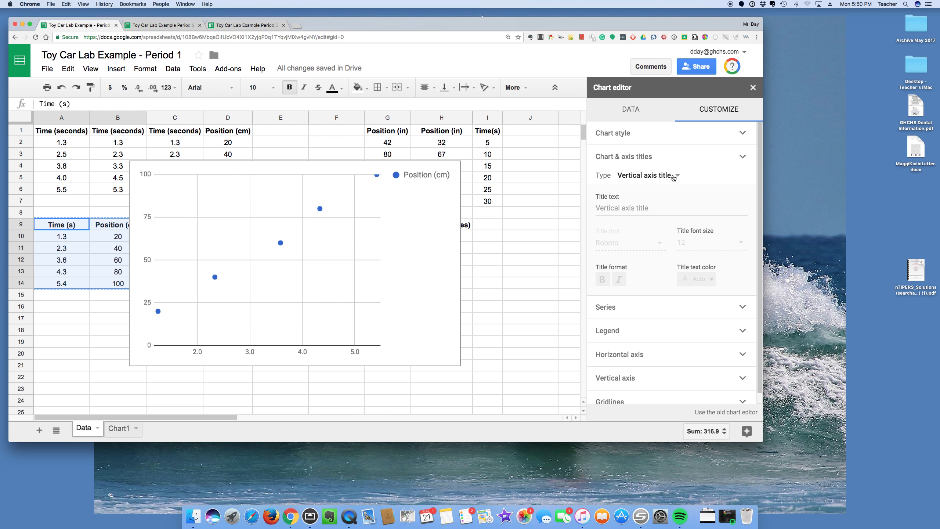
left_click(653, 208)
type("Position")
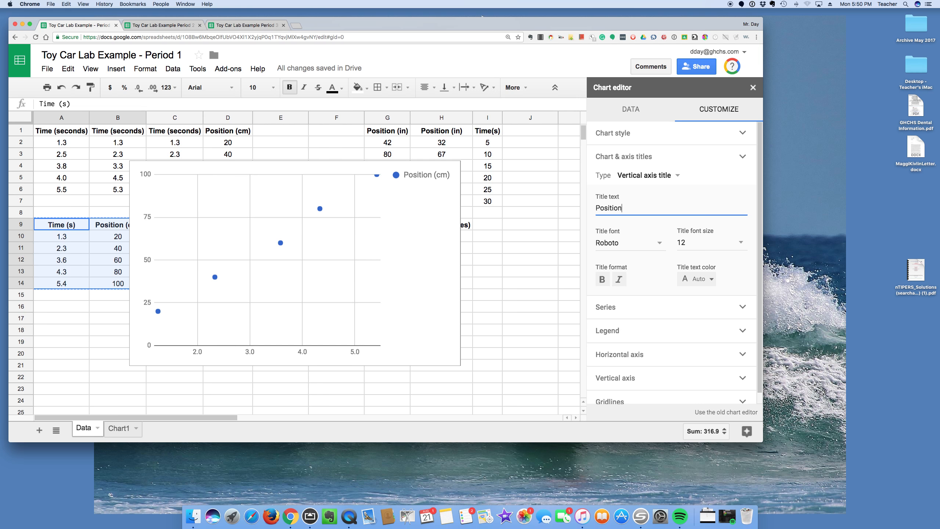
type(" (")
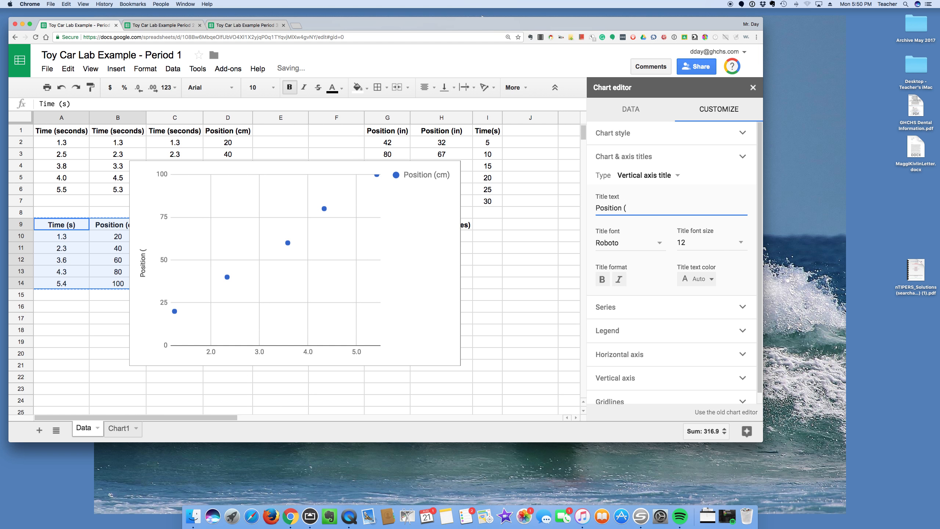
type("cm")
Set the chart's horizontal axis title to "Time (s)"
left_click(673, 182)
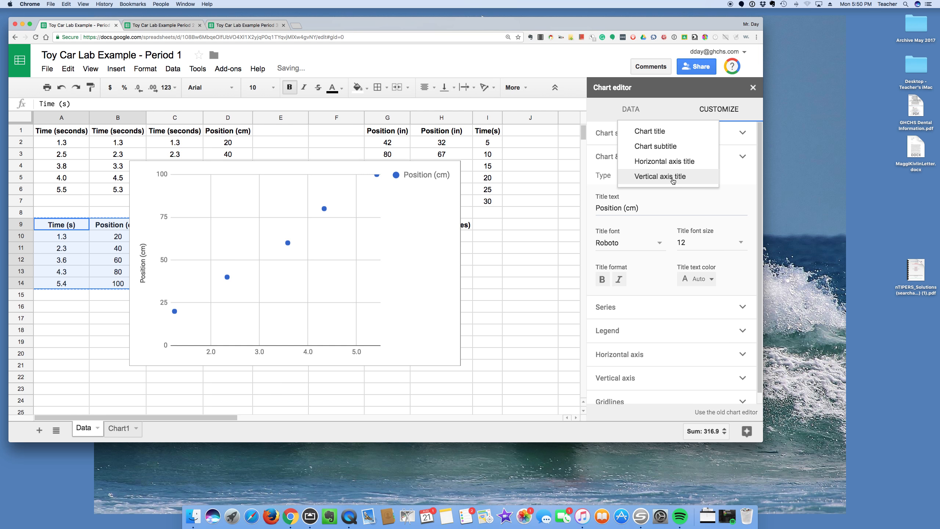
left_click(648, 160)
left_click(641, 202)
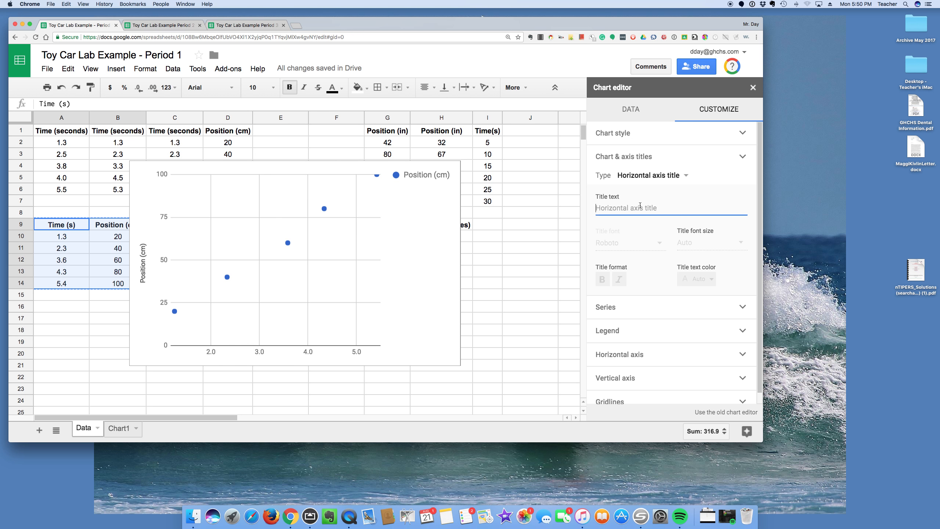
type("Time ")
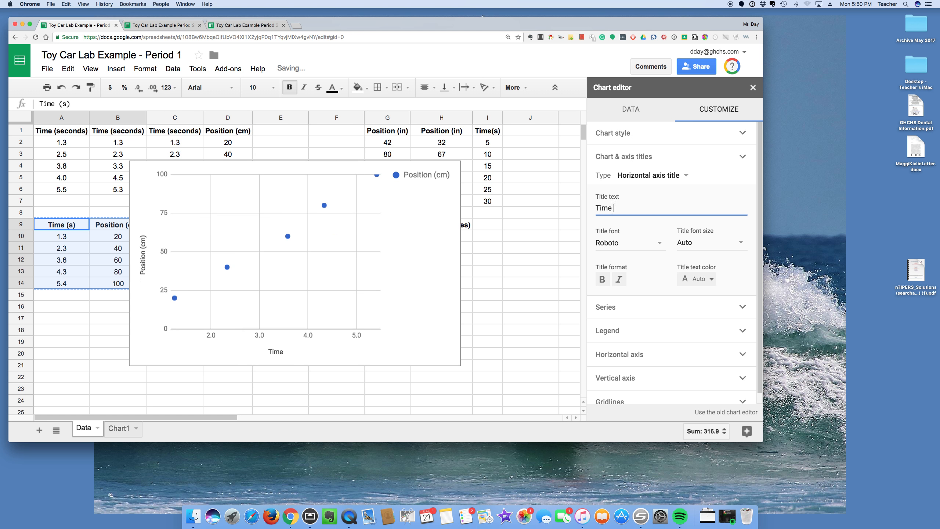
type("s)")
key("BackSpace")
key("BackSpace")
key("BackSpace")
Set the chart title to "Position versus time graph"
left_click(667, 176)
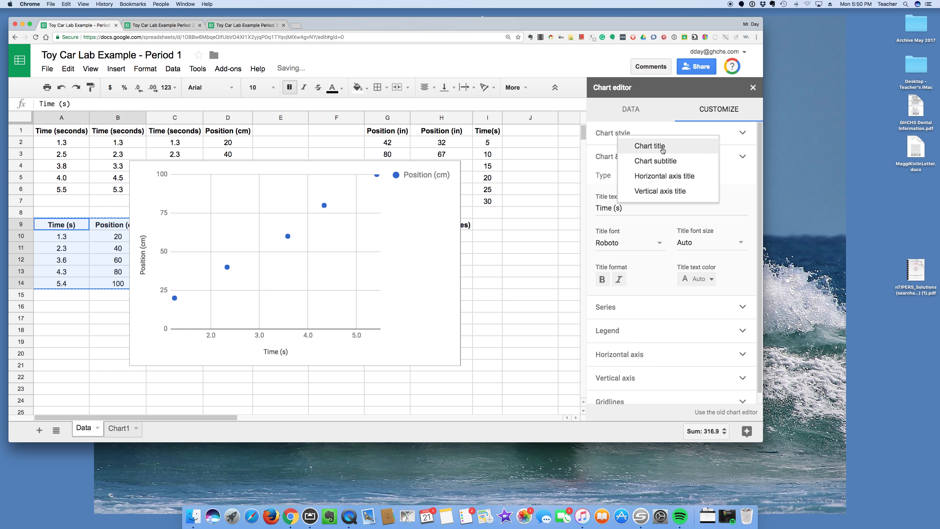
left_click(661, 148)
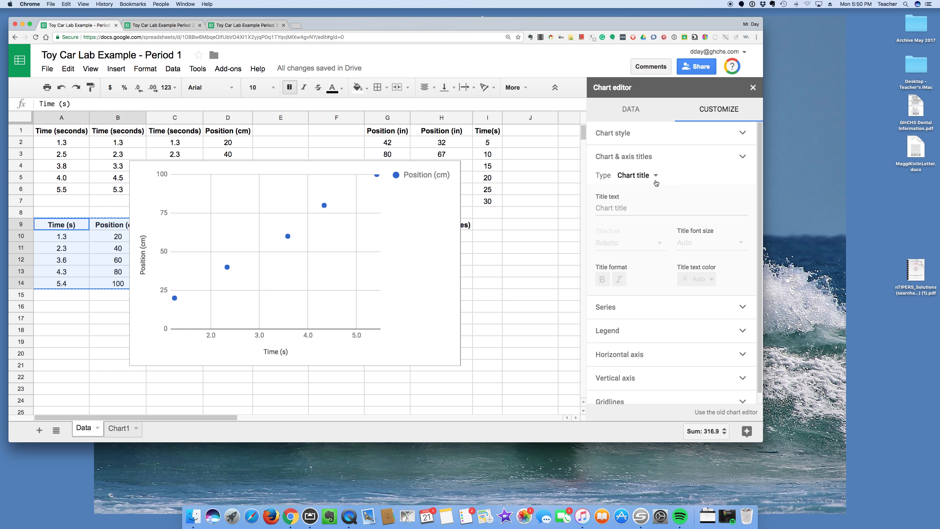
left_click(644, 157)
left_click(644, 157)
left_click(634, 207)
type("Positi")
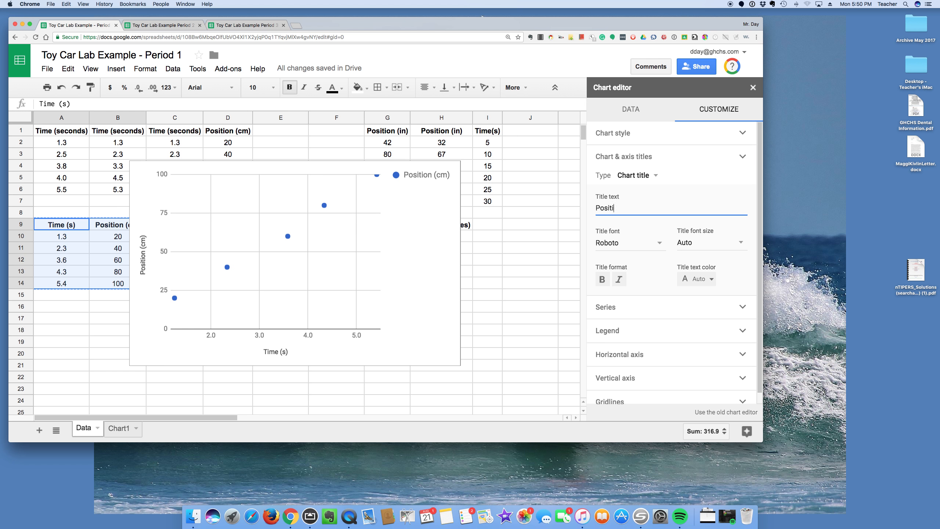
type("on vsrsus")
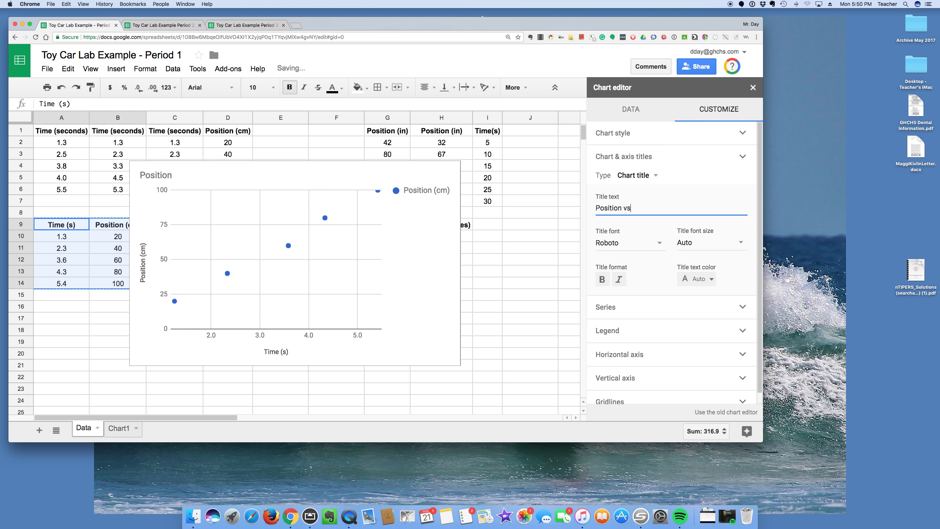
key("BackSpace")
key("BackSpace")
key("BackSpace")
key("BackSpace")
key("BackSpace")
key("BackSpace")
type("ersus time graph")
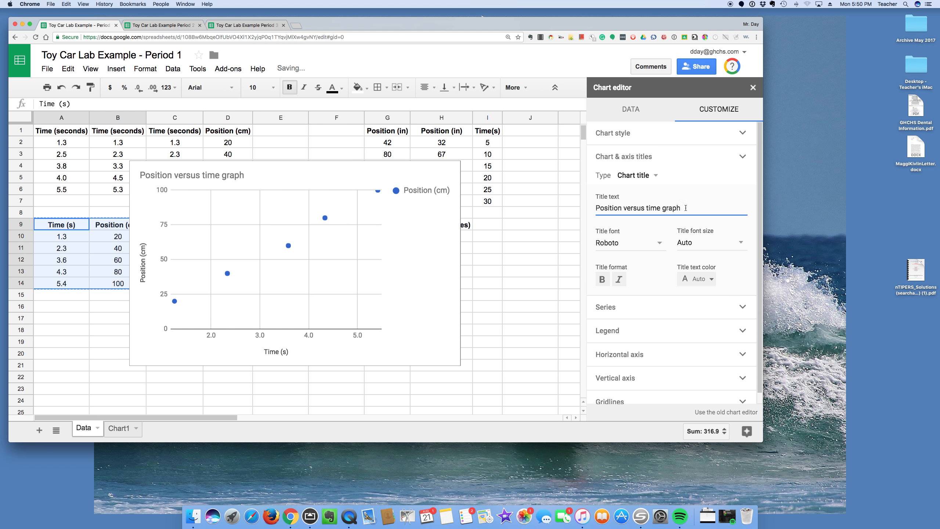
Add a linear trendline to the Position (cm) series and label it with its equation
left_click(612, 312)
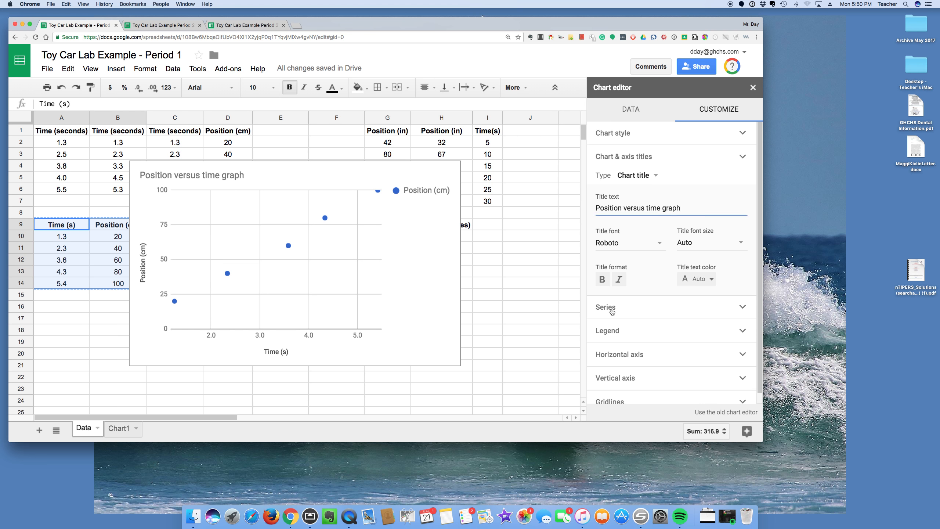
left_click(600, 324)
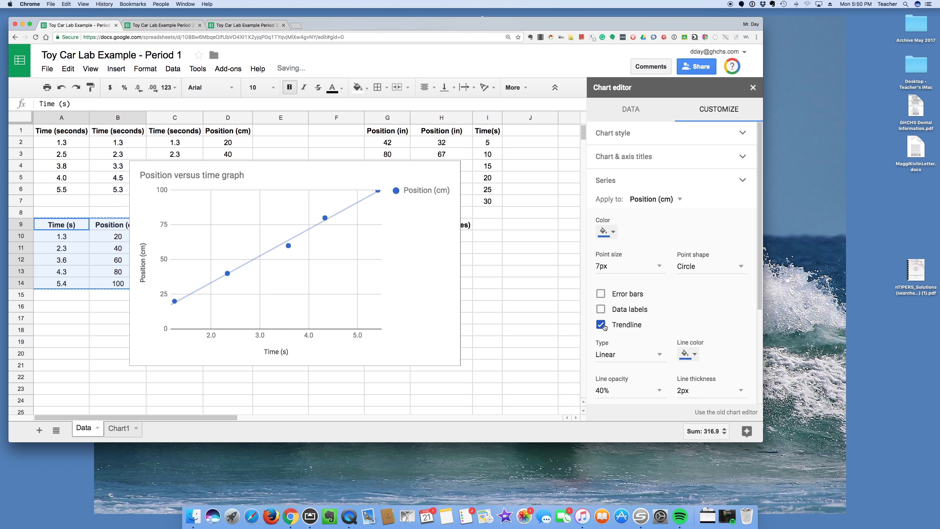
scroll(668, 315, "down", 2)
scroll(668, 315, "down", 3)
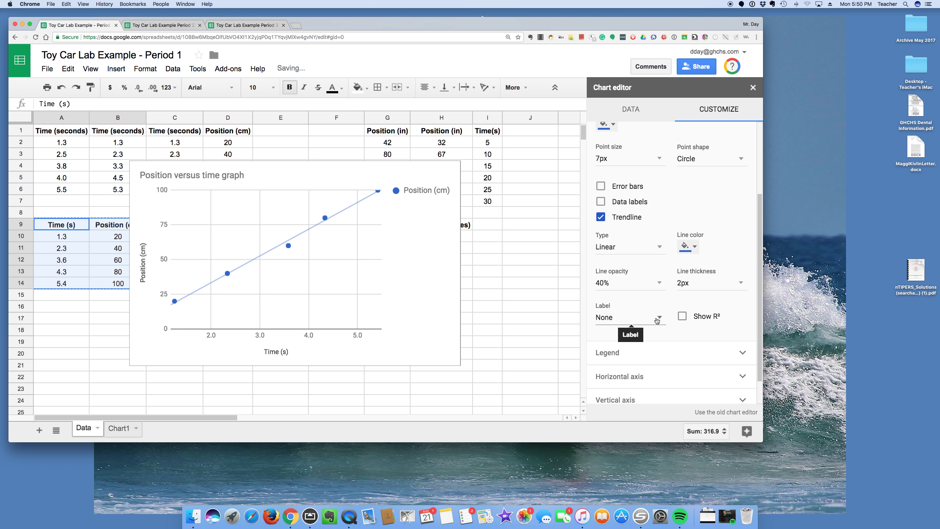
left_click(659, 317)
left_click(653, 339)
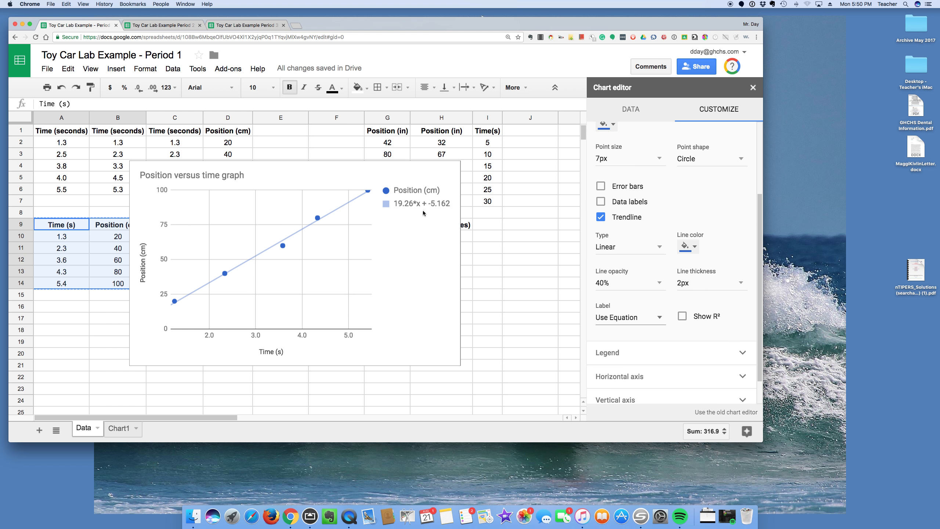
Set the chart legend's position to Inside
scroll(650, 325, "down", 2)
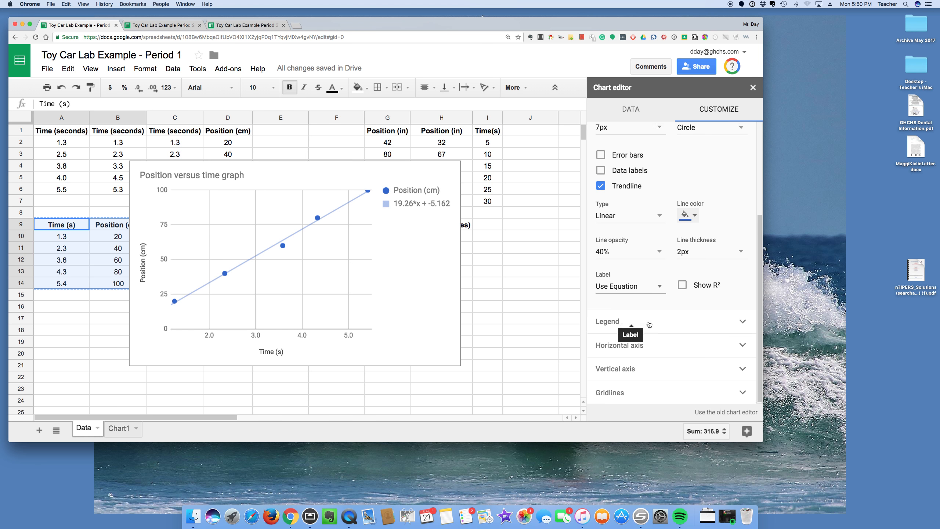
left_click(654, 317)
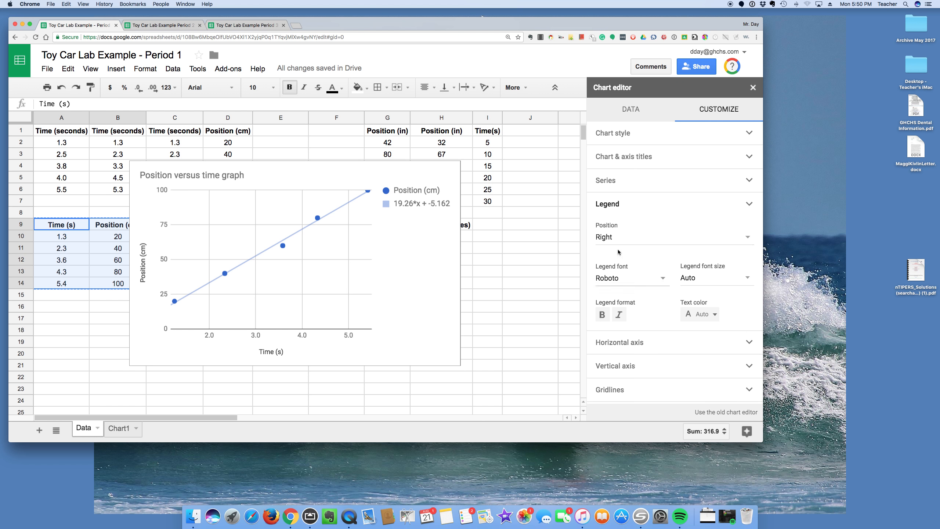
left_click(610, 238)
left_click(612, 236)
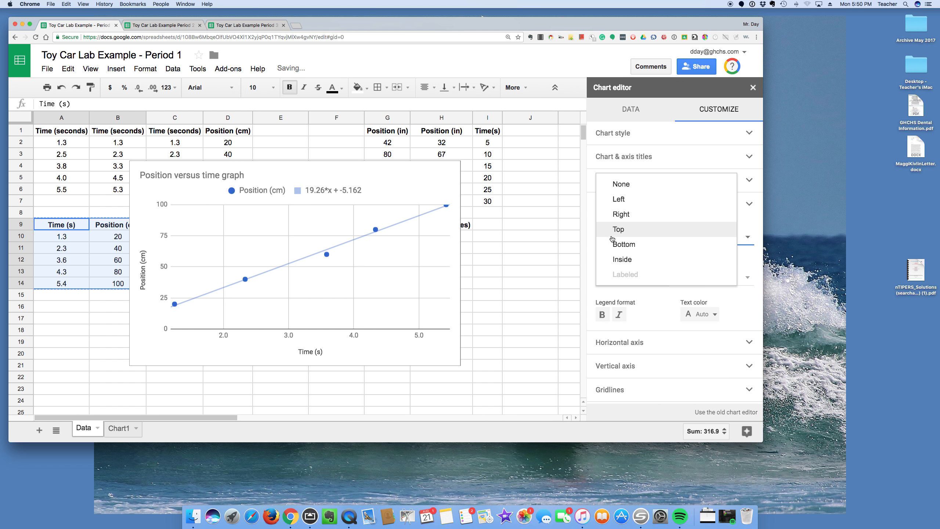
left_click(622, 259)
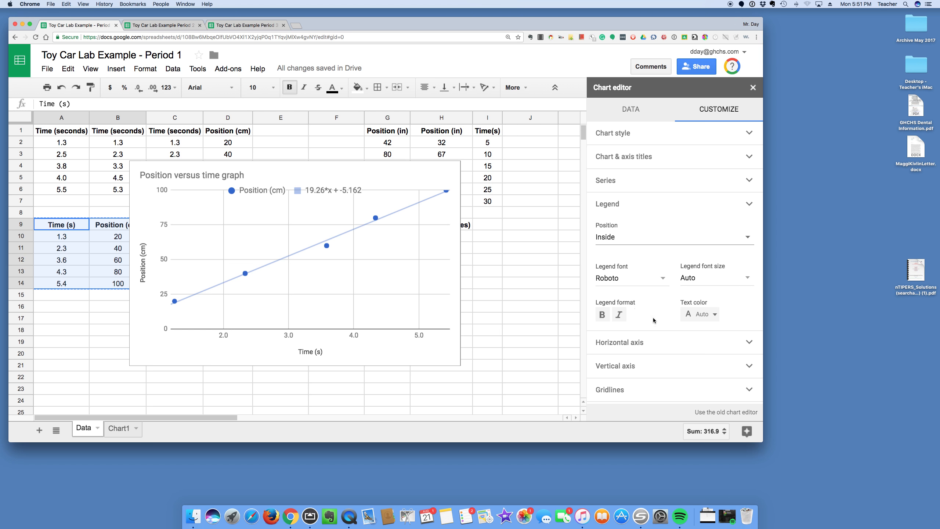
Examine the horizontal axis settings and the gridline options for the horizontal and vertical axes
left_click(659, 342)
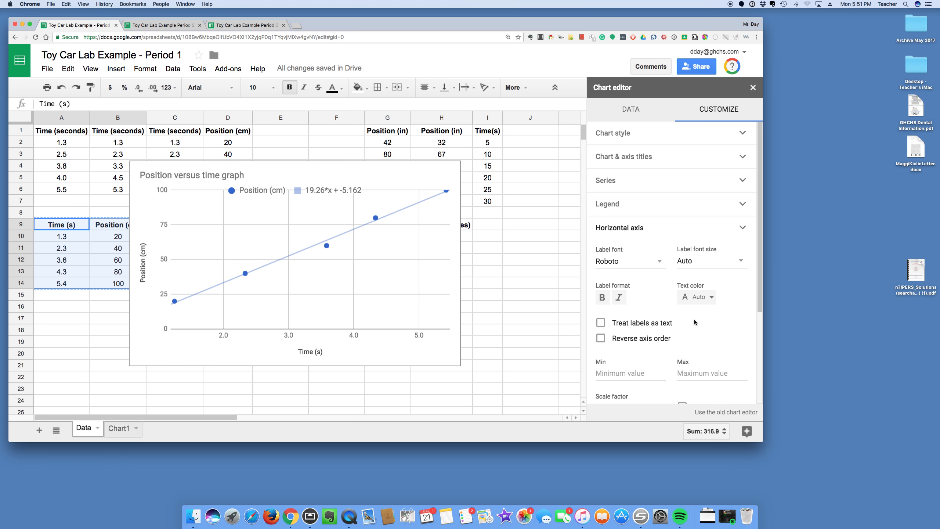
scroll(670, 323, "down", 5)
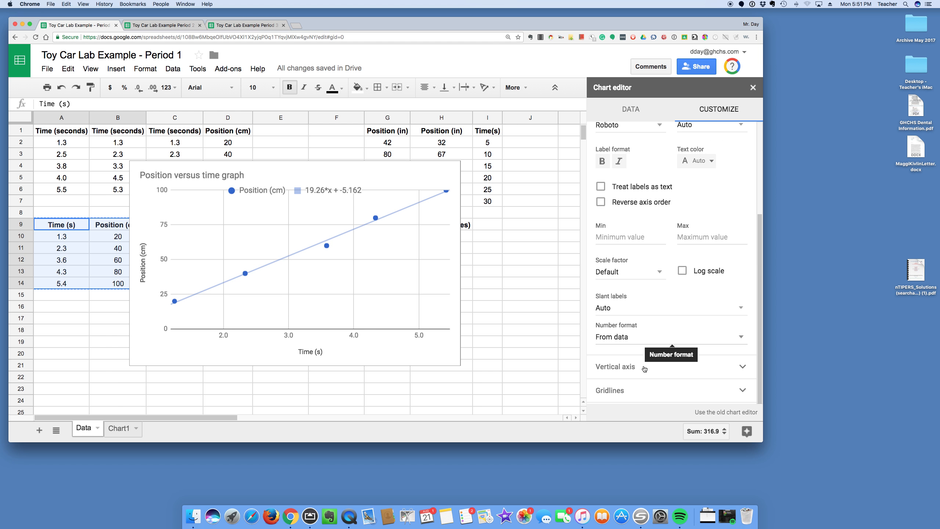
left_click(625, 390)
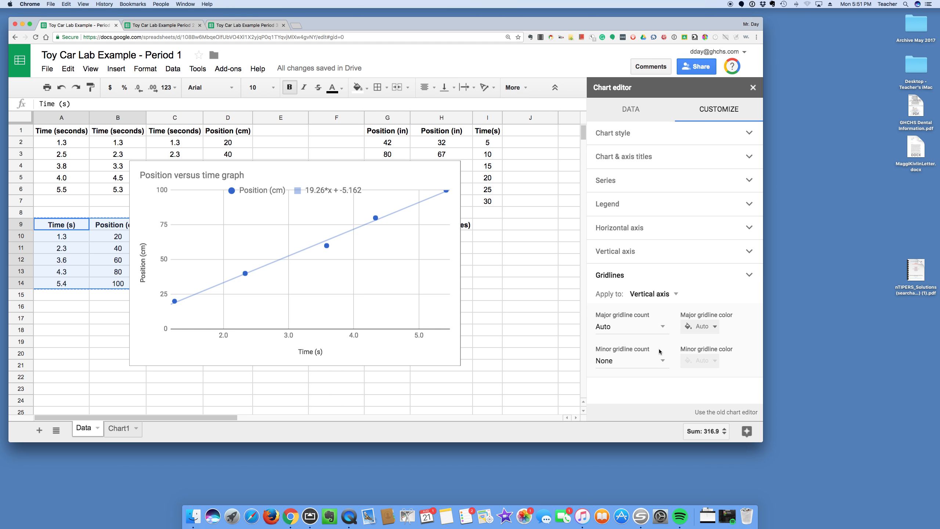
left_click(662, 359)
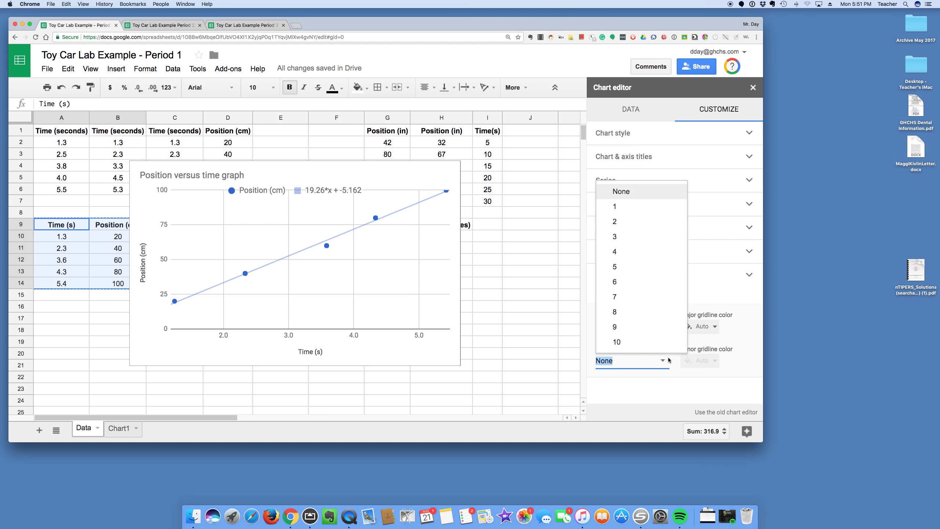
left_click(725, 388)
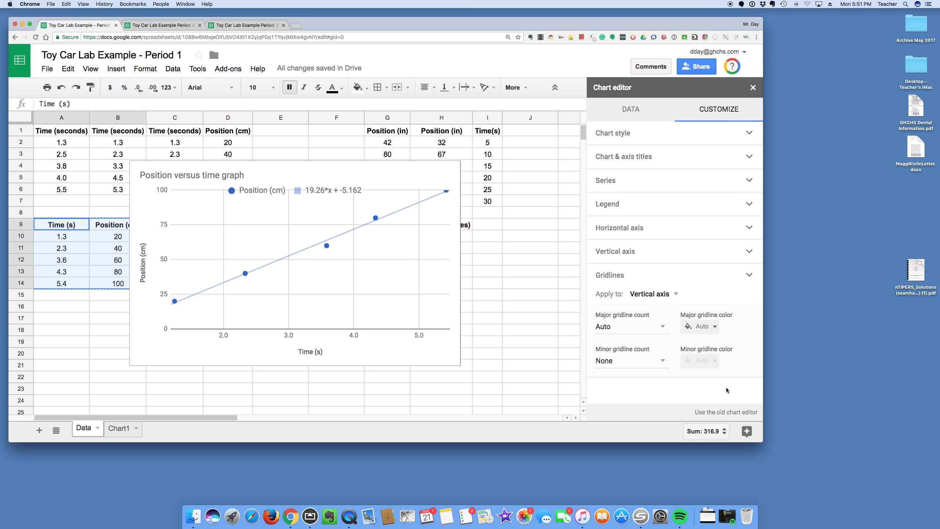
left_click(654, 295)
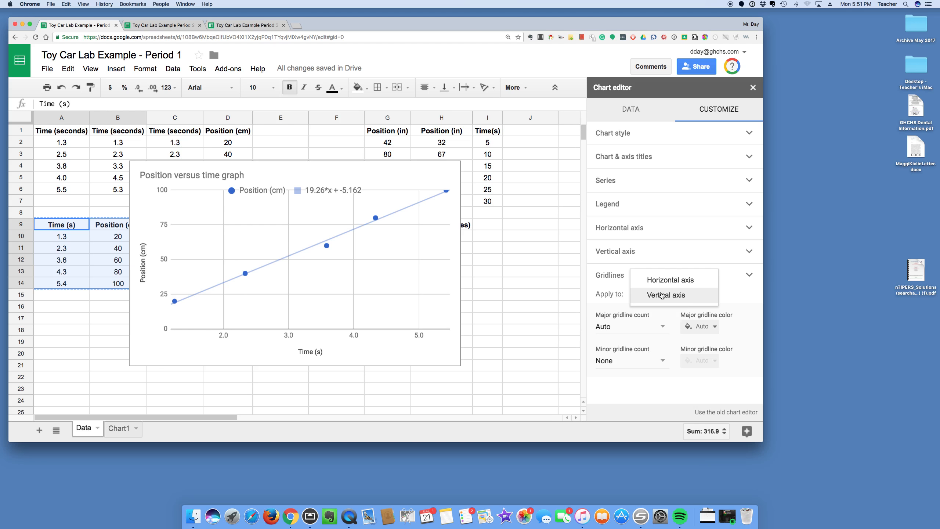
left_click(663, 283)
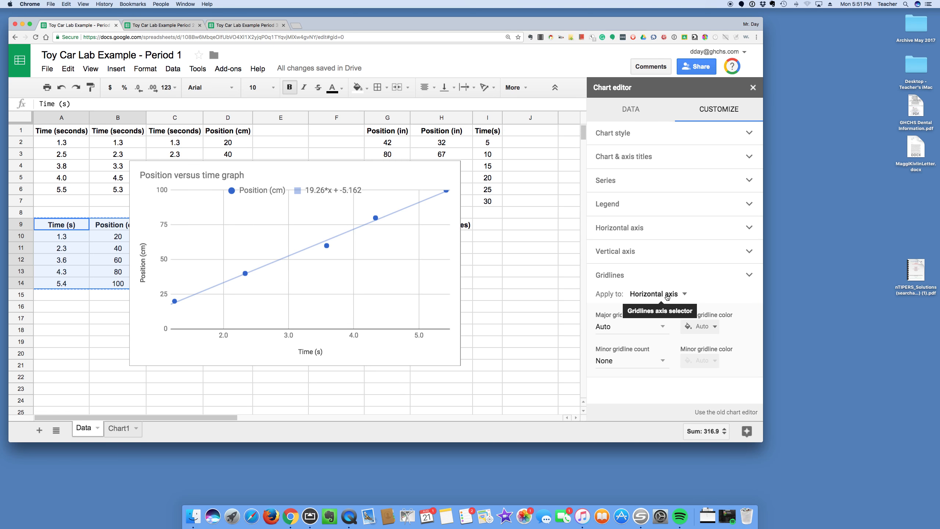
left_click(666, 296)
left_click(668, 310)
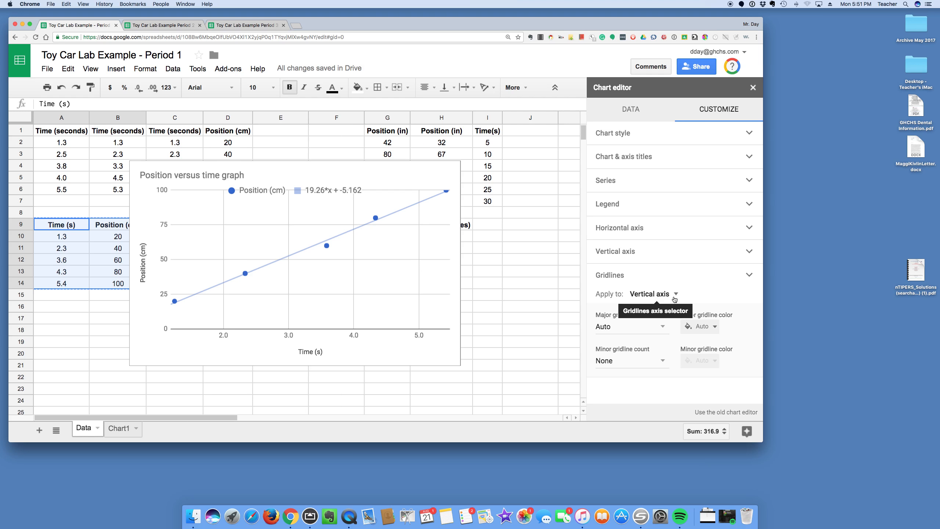
Try a major gridline count of 2 for the chart's vertical axis and return it to Auto
left_click(662, 328)
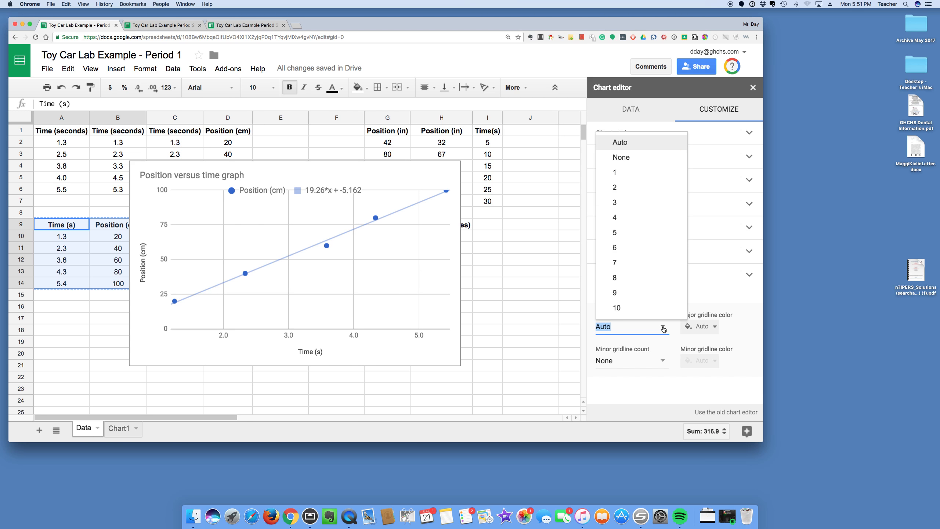
left_click(662, 193)
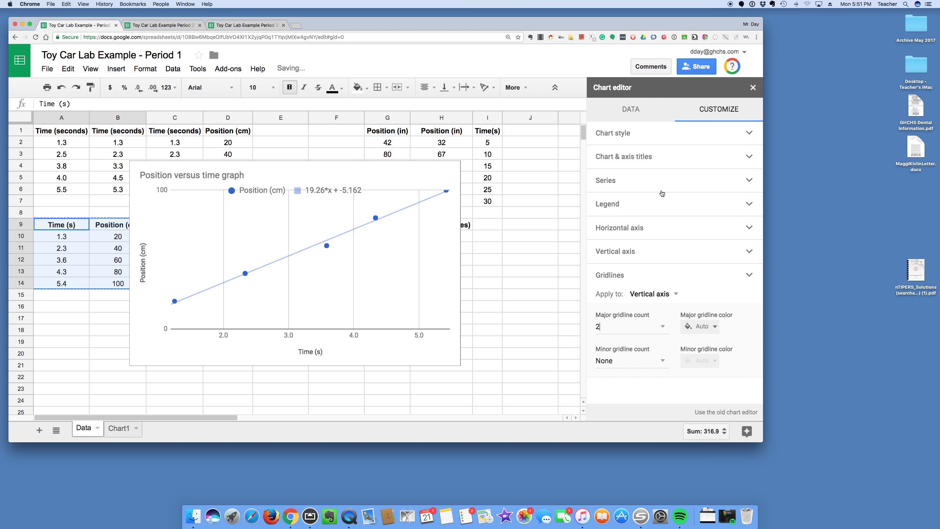
left_click(662, 332)
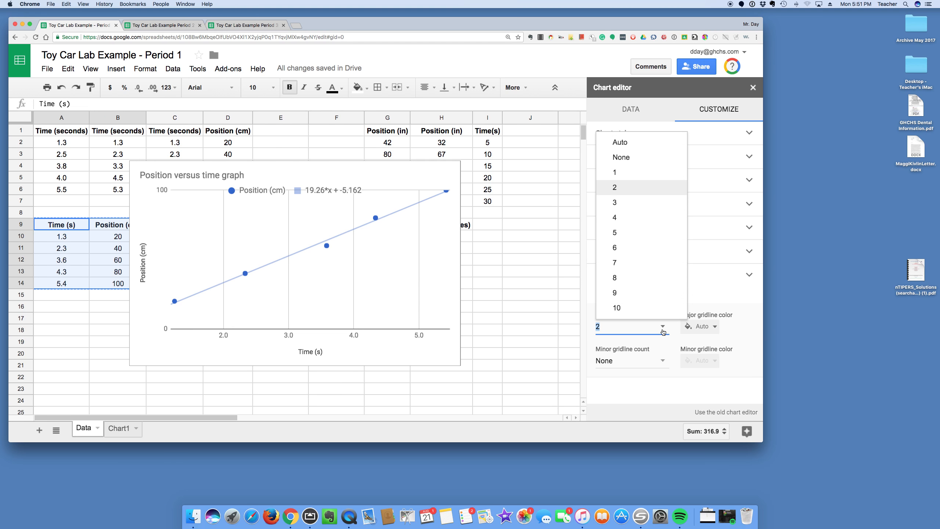
left_click(657, 145)
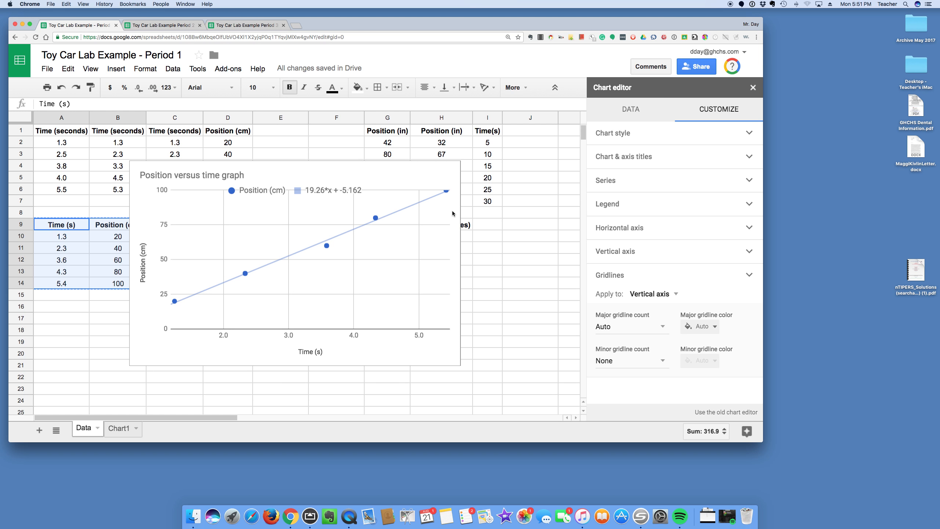
Move the "Position versus time graph" chart to its own sheet
left_click(396, 181)
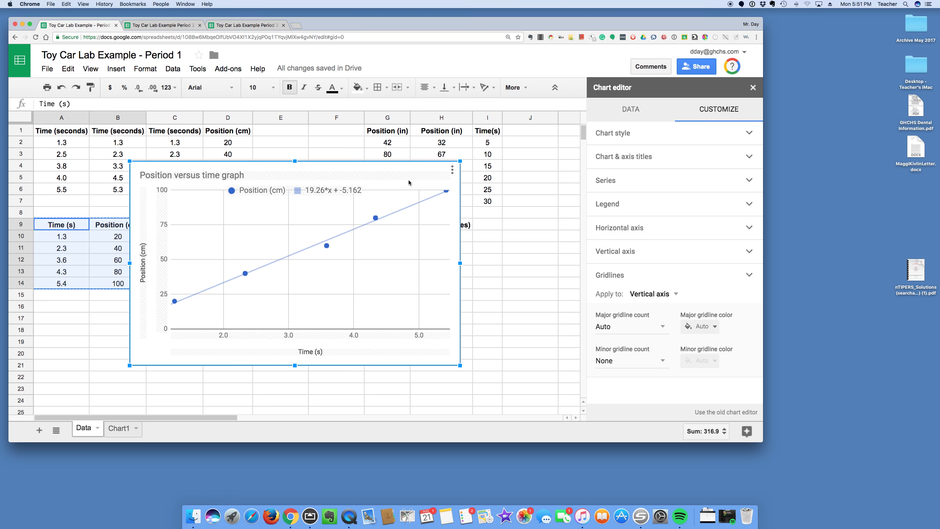
left_click(453, 170)
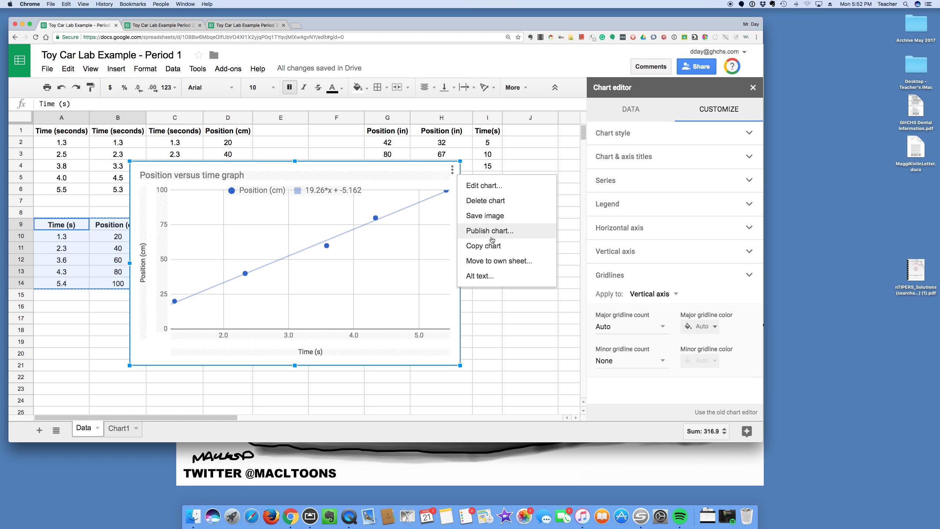
left_click(495, 260)
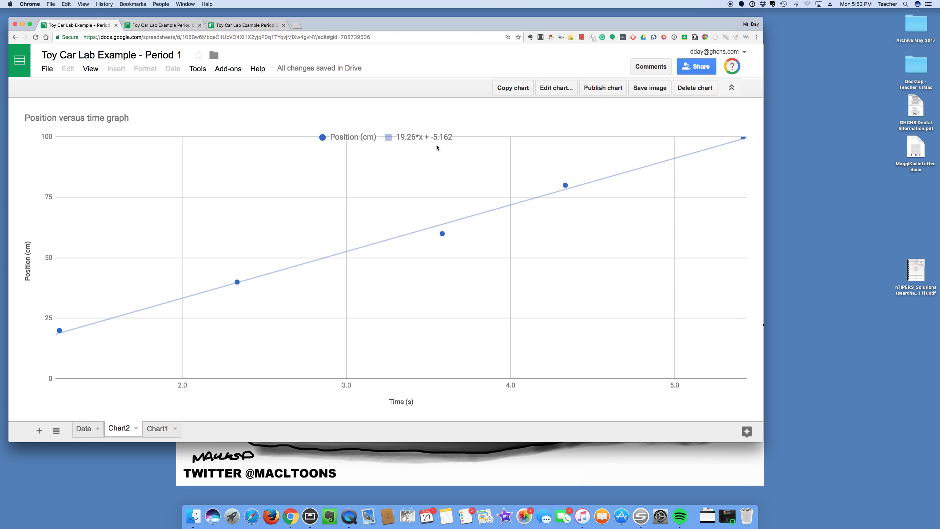
Rename the new chart sheet as "Graph 1"
left_click(136, 429)
mouse_move(142, 327)
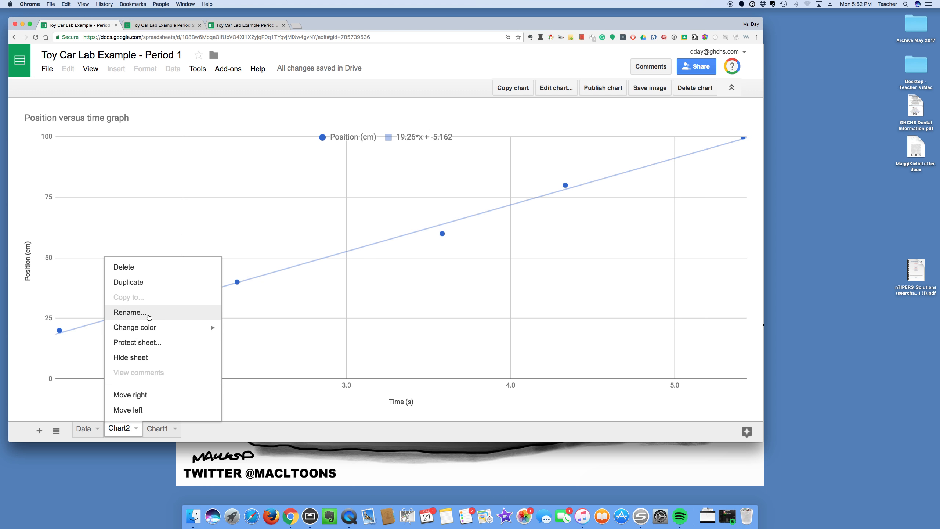
left_click(149, 313)
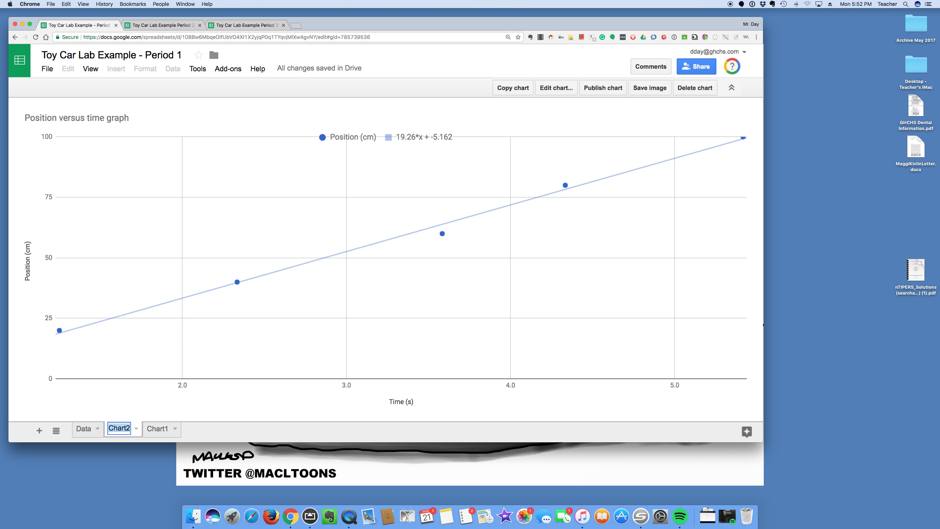
type("Graph 1")
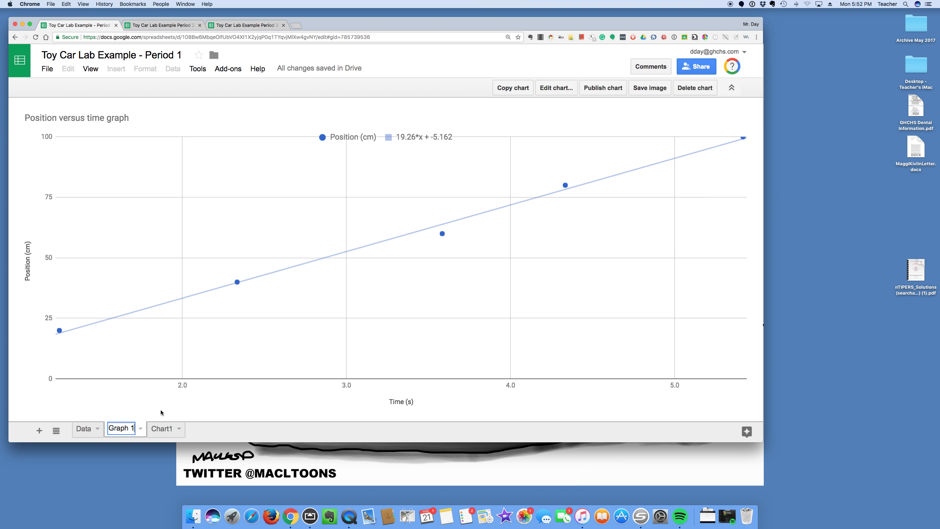
Compare the old Chart1 sheet with Graph 1 and delete the Chart1 sheet
left_click(164, 429)
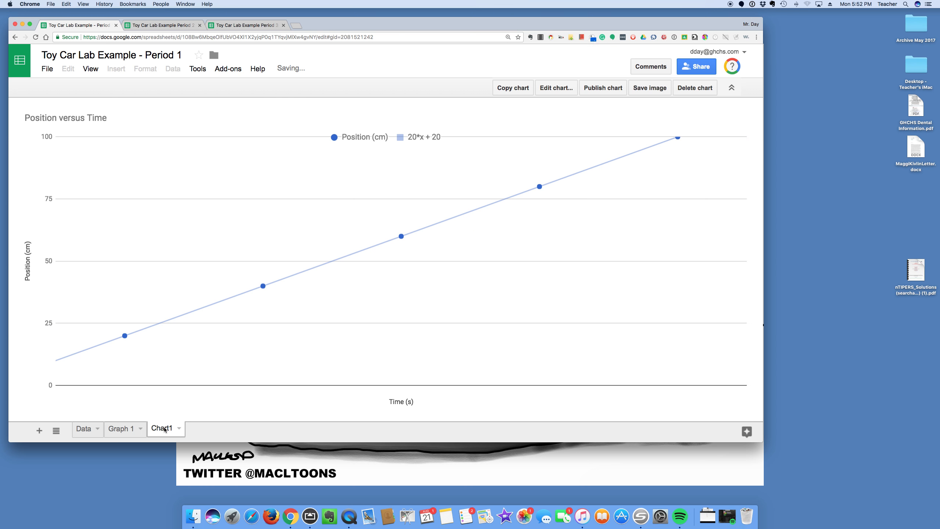
left_click(115, 429)
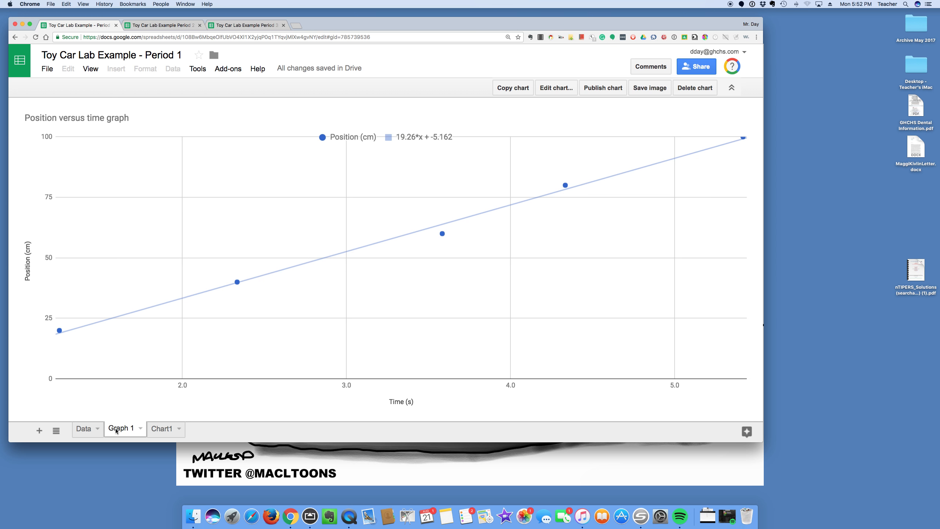
left_click(179, 430)
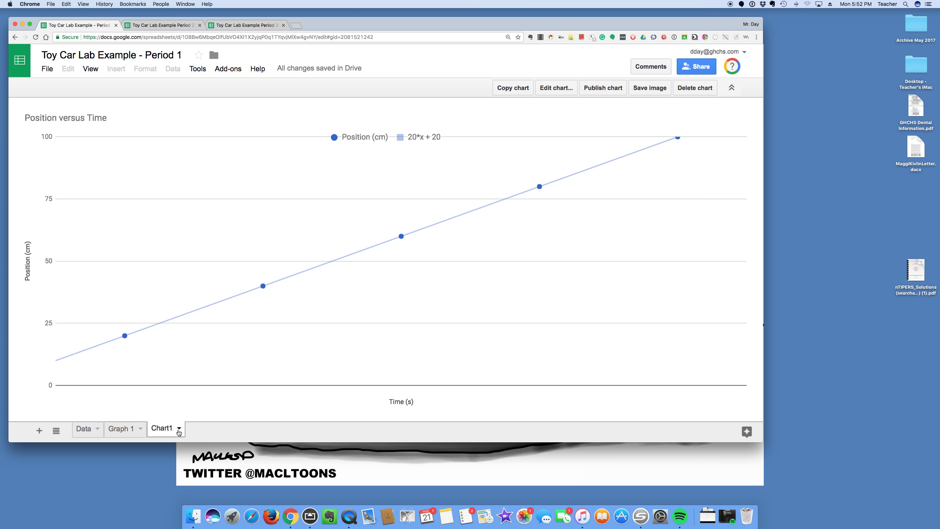
left_click(178, 430)
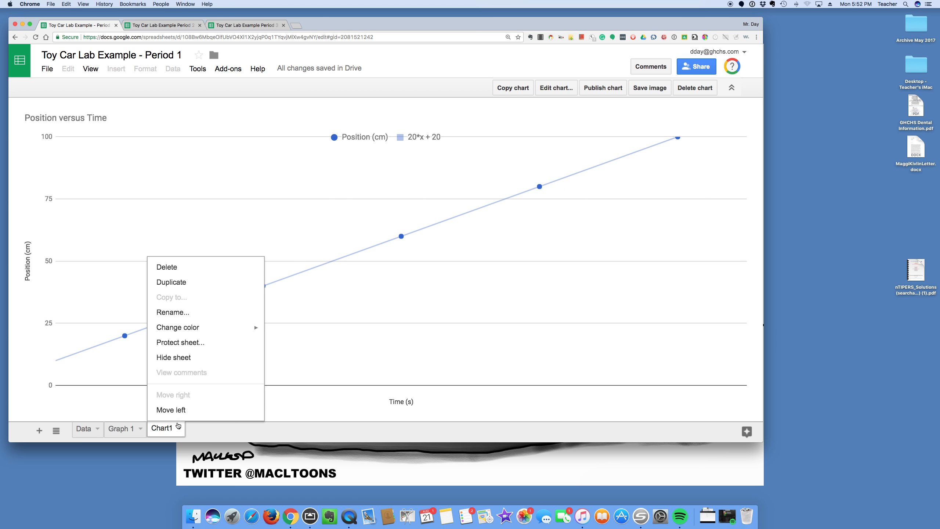
left_click(174, 268)
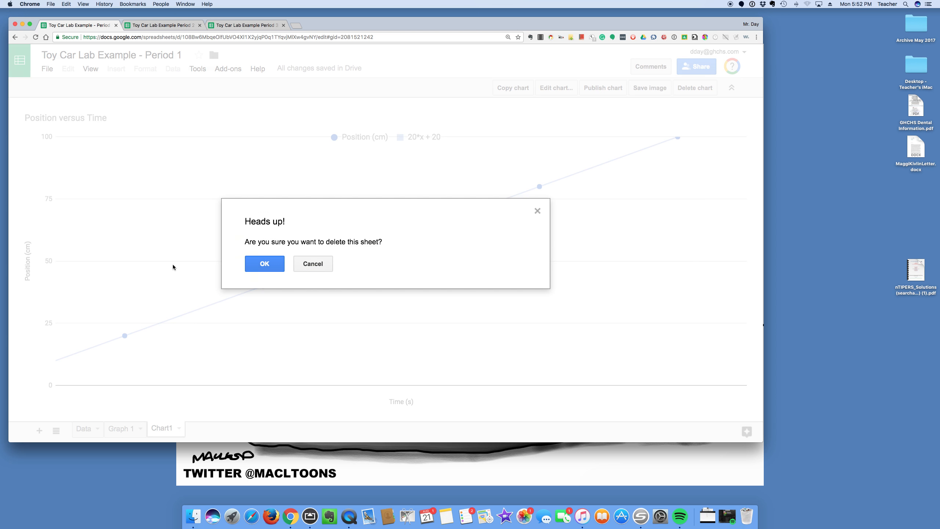
left_click(265, 265)
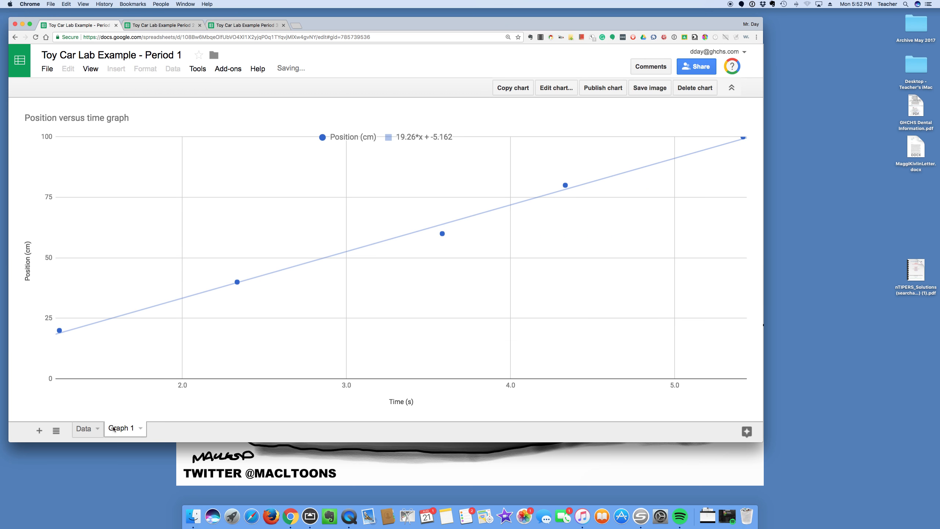
Insert a chart from the time and Position (inches) table in G9:H15 of the Data sheet and move it to its own sheet
left_click(85, 429)
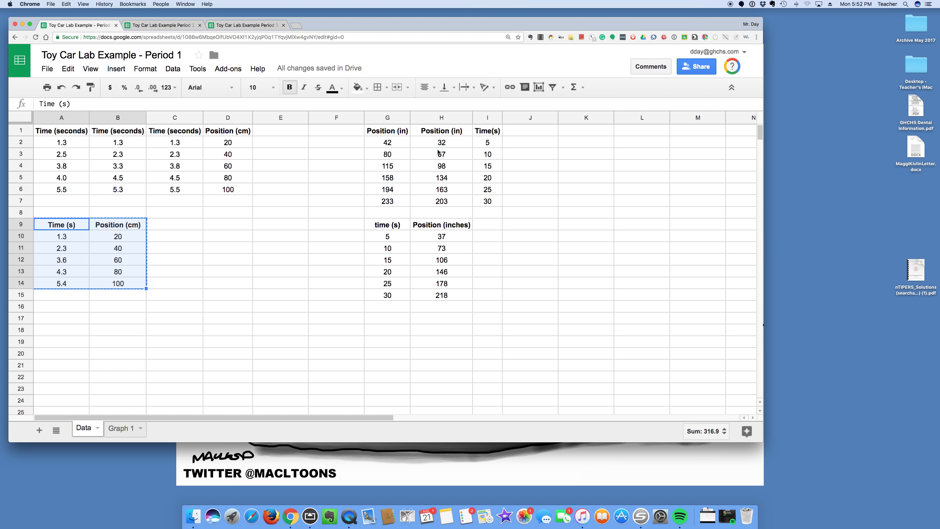
left_click_drag(375, 227, 456, 295)
key("cmd+c")
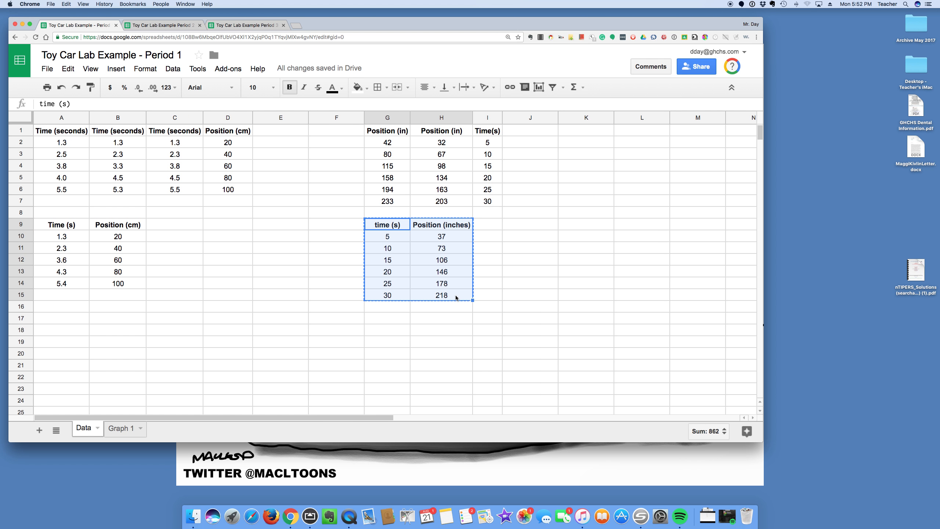
left_click(538, 89)
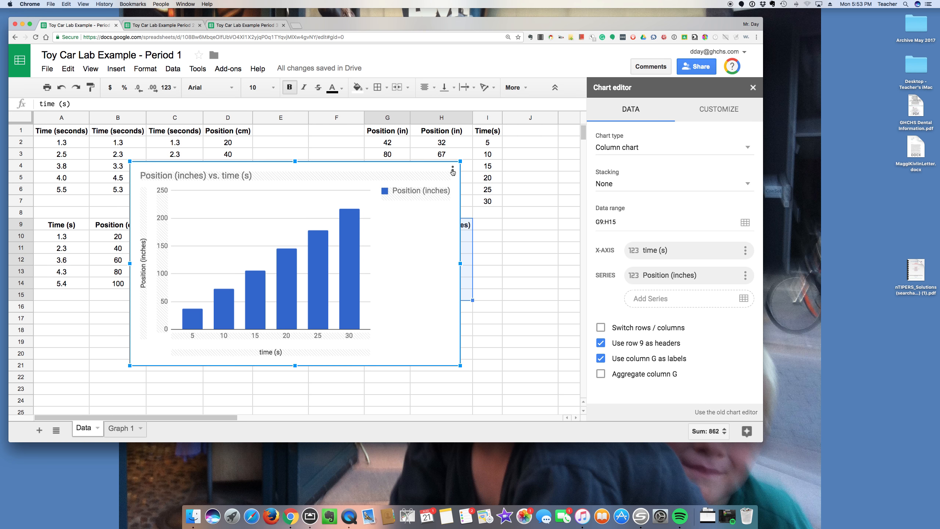
left_click(452, 170)
left_click(491, 259)
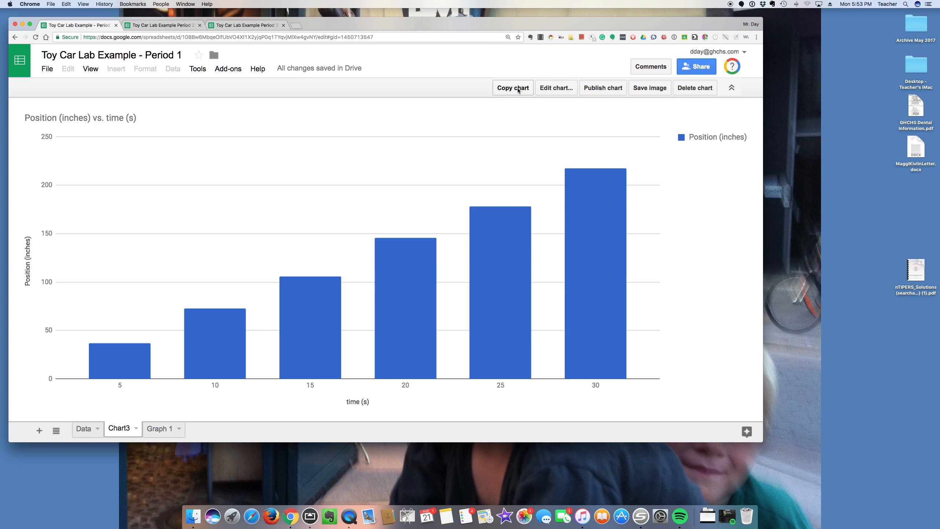
Change the Position (inches) column chart to a scatter chart
left_click(556, 88)
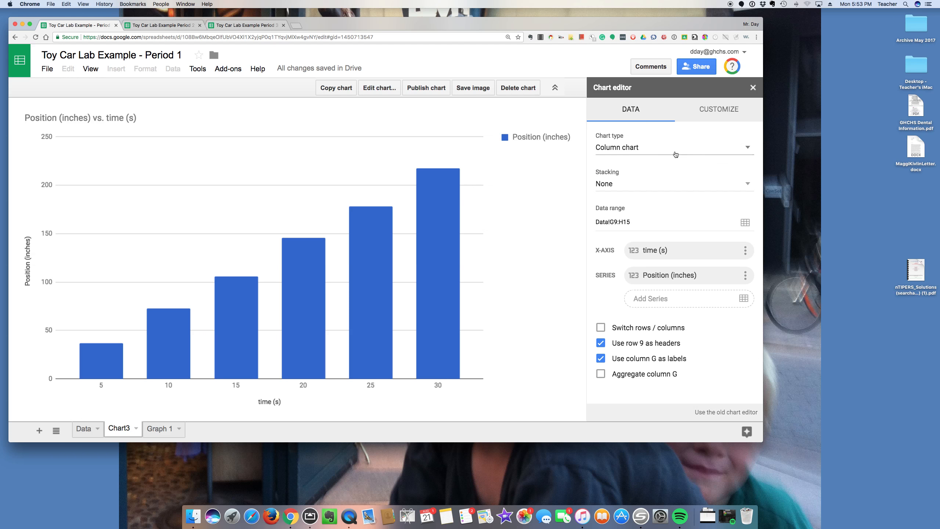
left_click(655, 149)
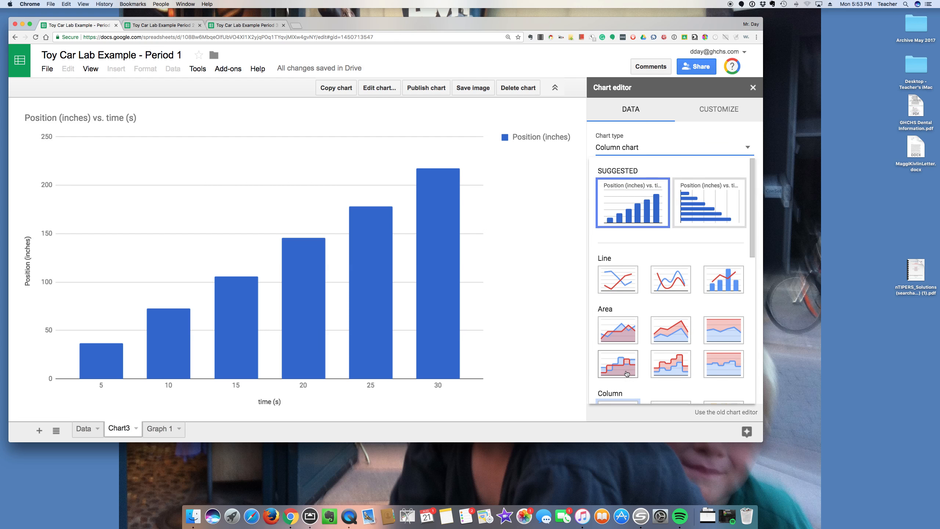
scroll(626, 373, "down", 5)
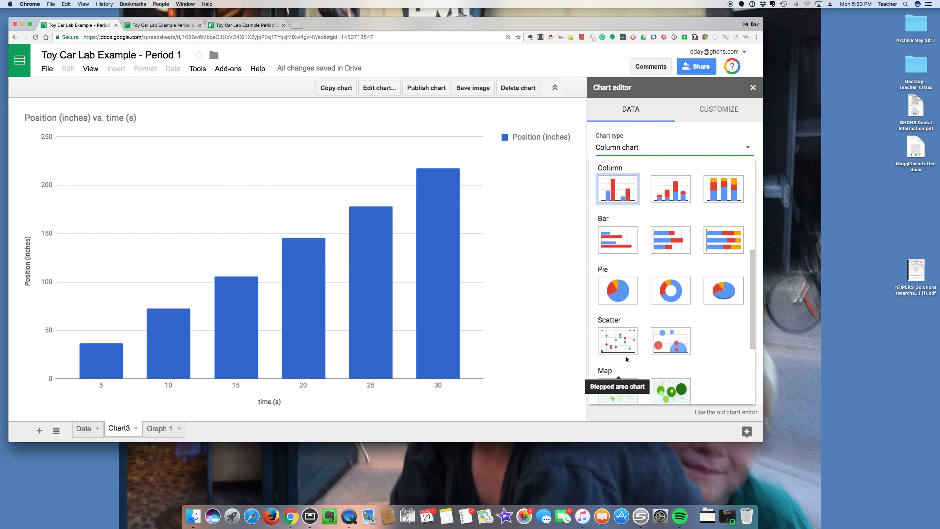
left_click(624, 340)
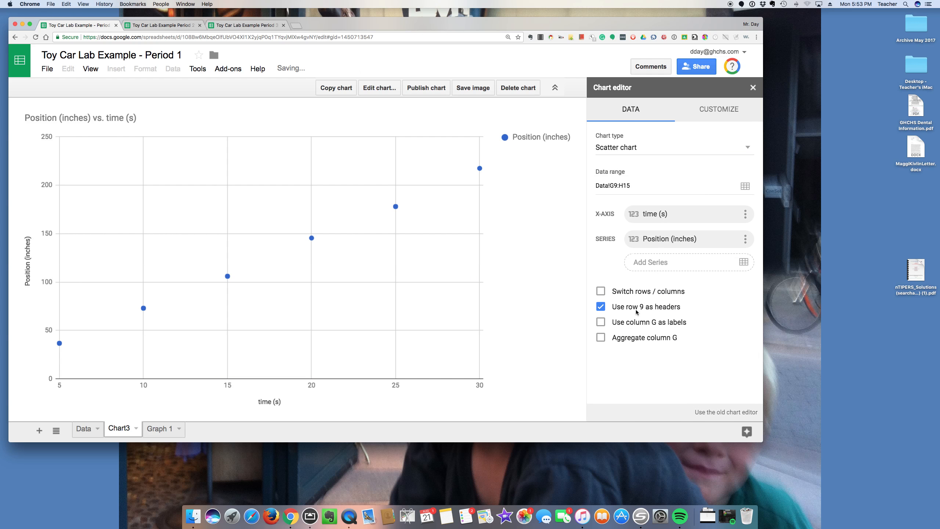
Remove "(inches)" from the scatter chart's title text
left_click(706, 111)
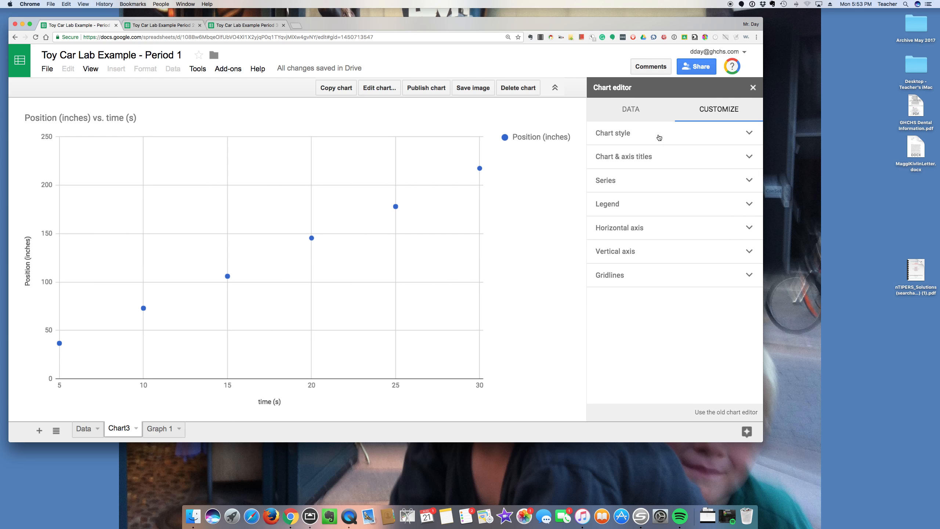
left_click(658, 136)
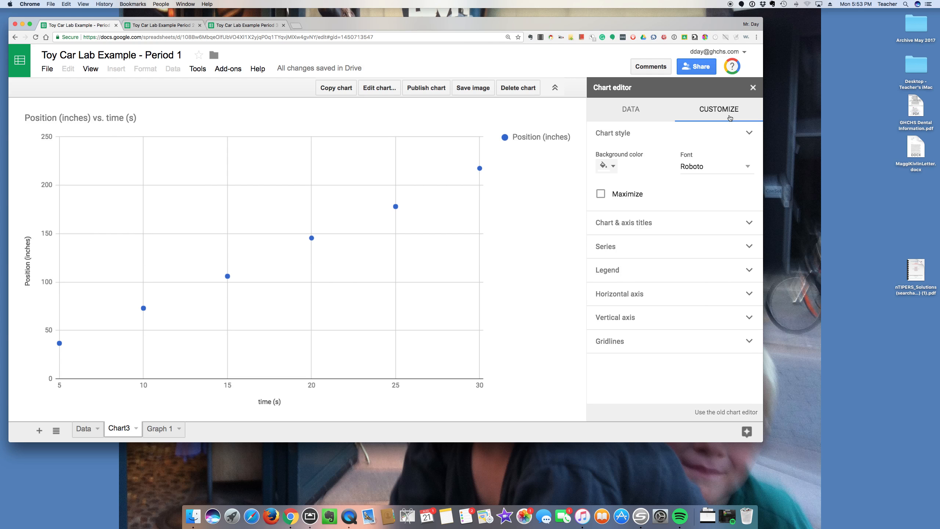
left_click(641, 226)
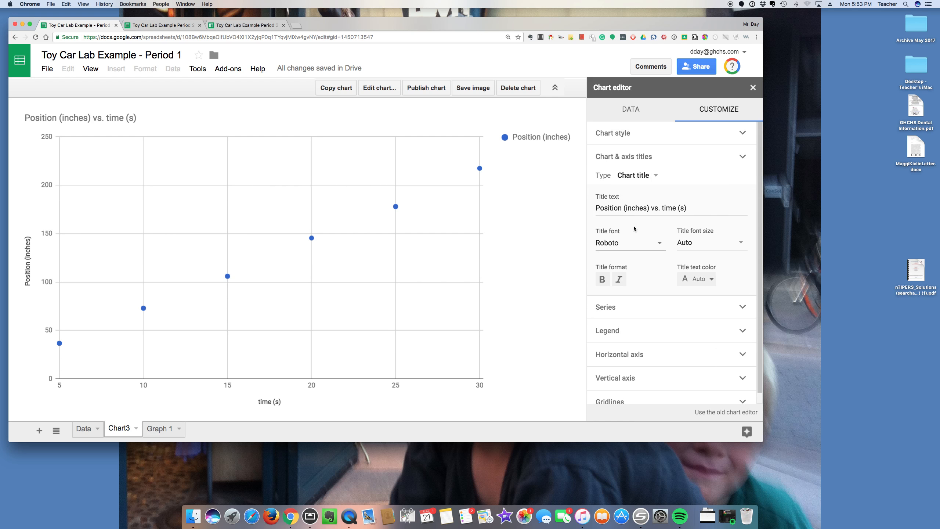
left_click(643, 207)
left_click_drag(624, 208, 648, 208)
key("BackSpace")
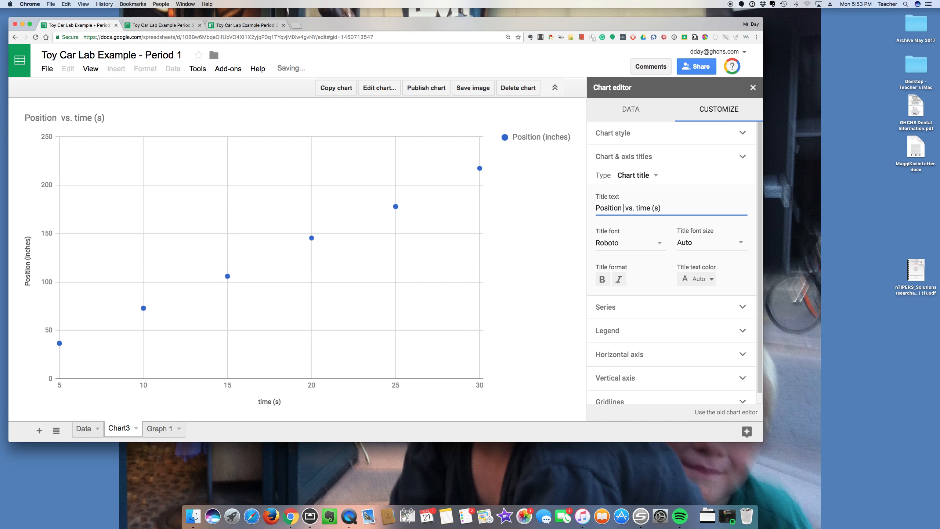
key("BackSpace")
Replace the "time (s)" ending so the chart title reads "Position vs. Time Graph"
left_click(680, 210)
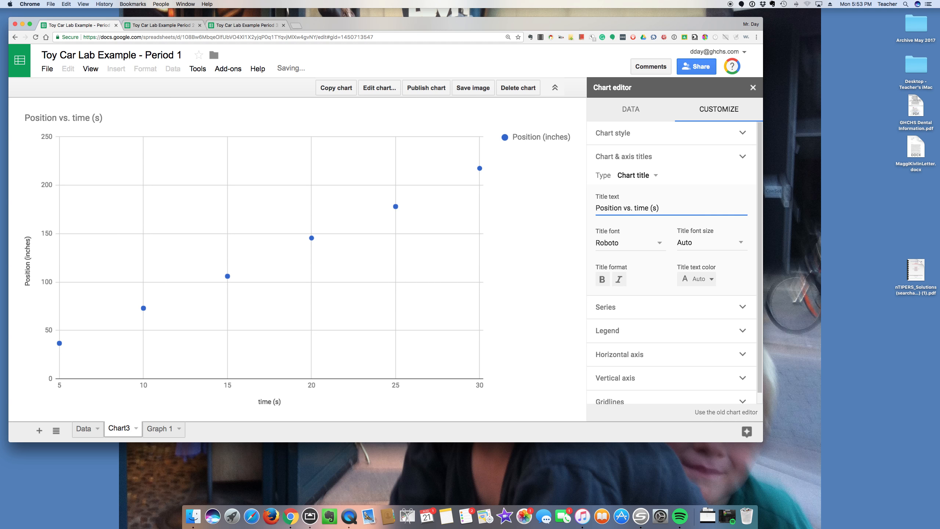
key("BackSpace")
key("BackSpace")
key("BackSpace")
key("BackSpace")
type("graph")
key("BackSpace")
type("G")
key("BackSpace")
type("T")
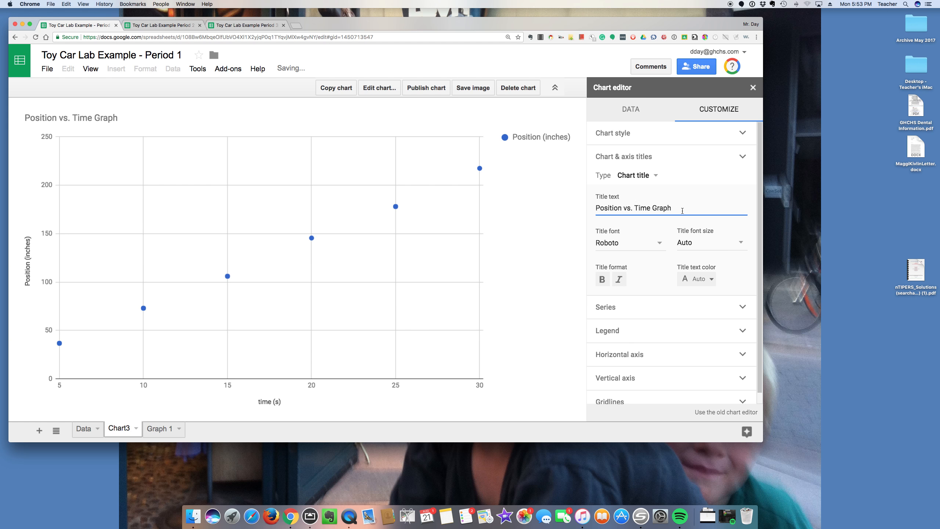
Spell out "vs." so the chart title reads "Position versus Time Graph"
key("BackSpace")
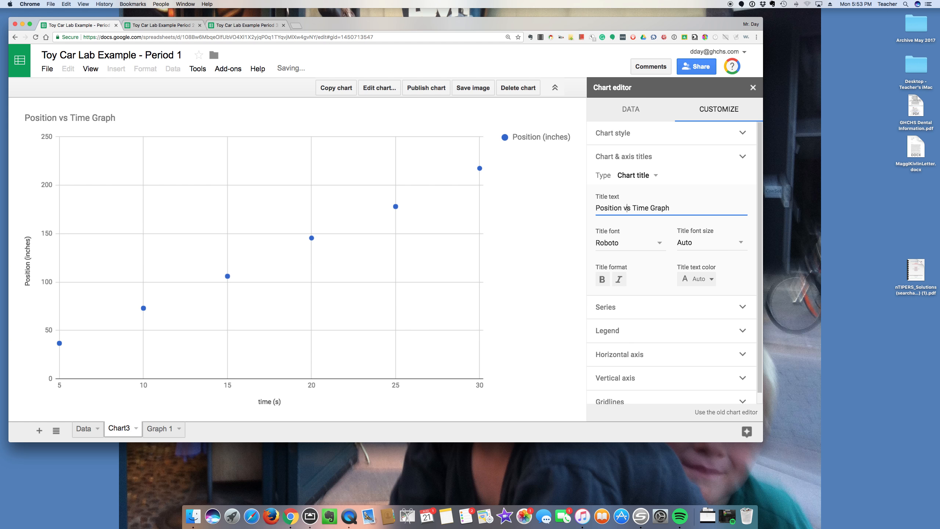
key("Left")
type("ersu")
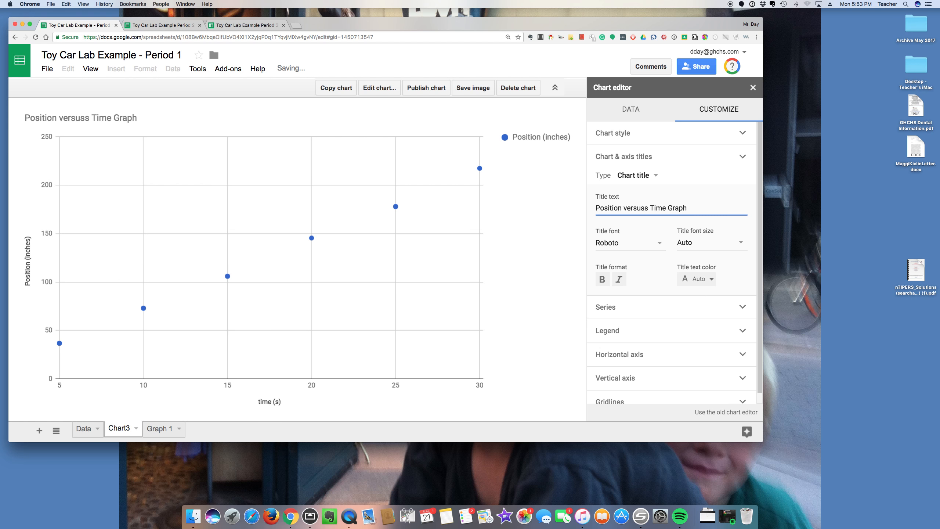
Check the chart's horizontal axis title and vertical axis title settings
left_click(650, 176)
left_click(664, 207)
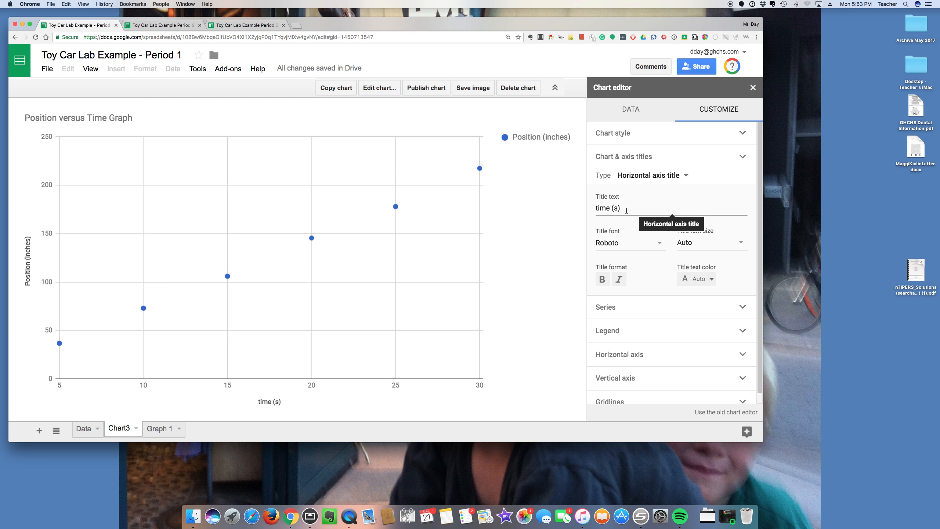
left_click(653, 181)
left_click(650, 192)
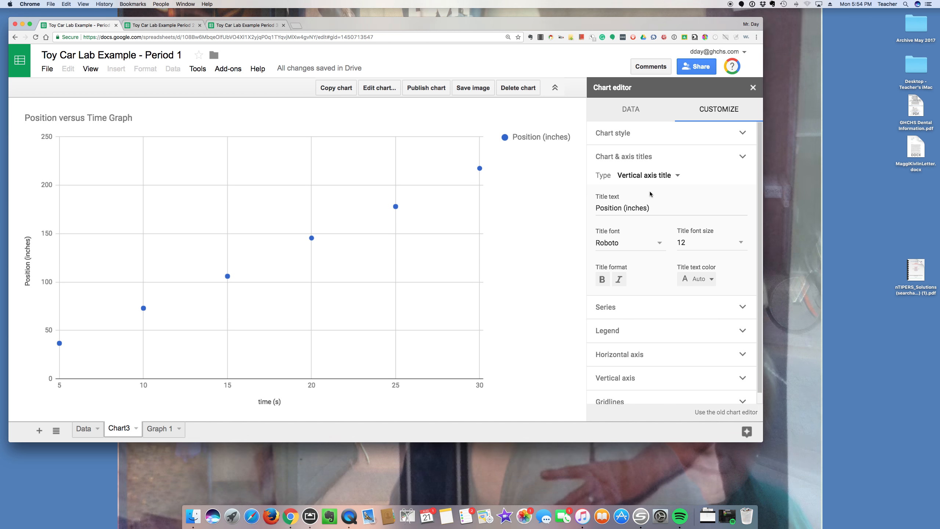
Add a linear trendline to the Position (inches) series and label it with its equation
left_click(614, 308)
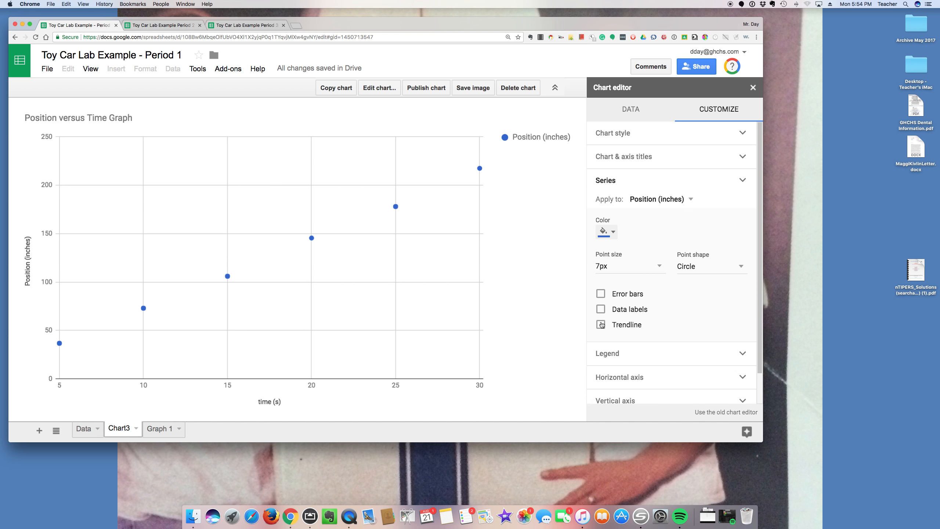
left_click(600, 324)
scroll(642, 325, "down", 3)
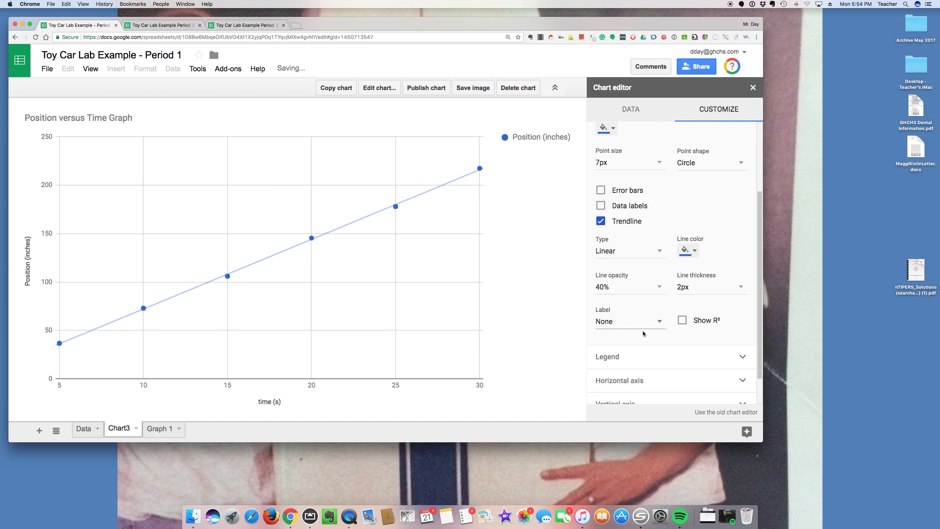
left_click(632, 314)
left_click(637, 334)
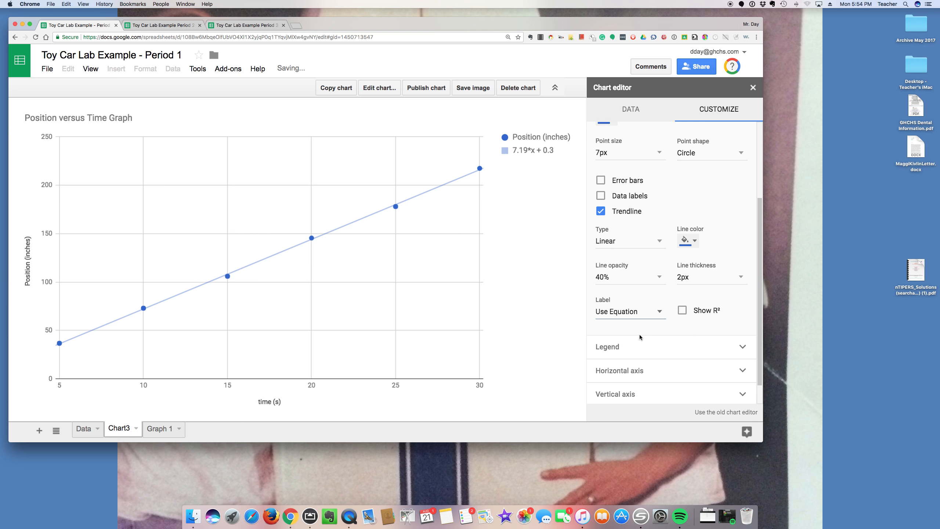
Set the legend position of the Position versus Time chart to Inside
scroll(645, 334, "down", 2)
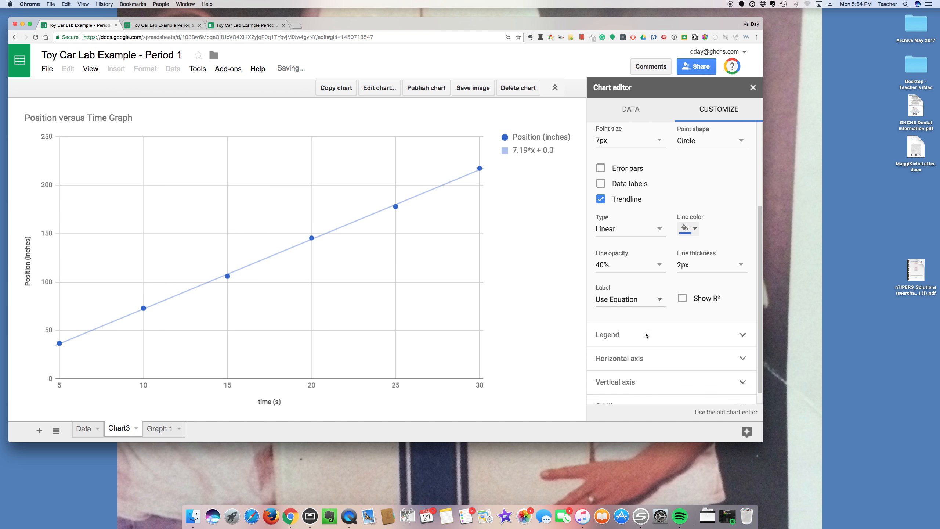
left_click(625, 321)
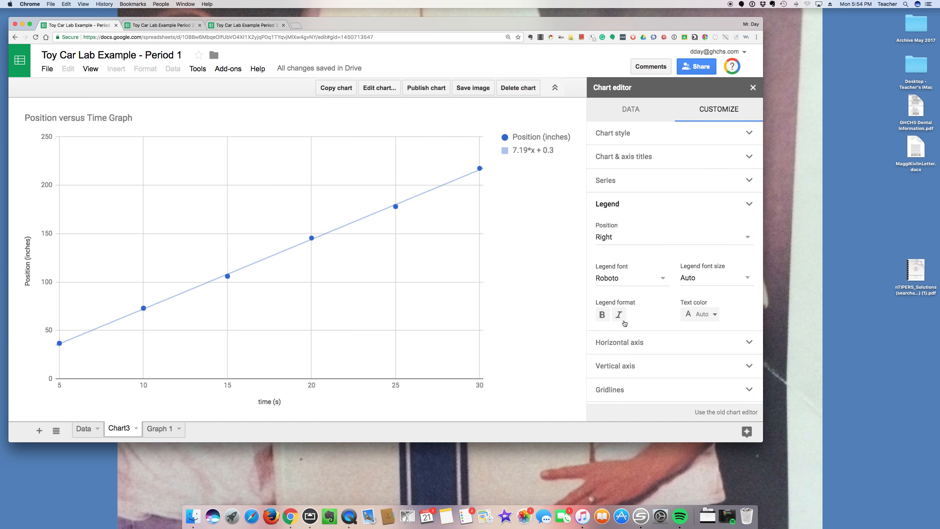
left_click(611, 238)
left_click(614, 244)
left_click(610, 237)
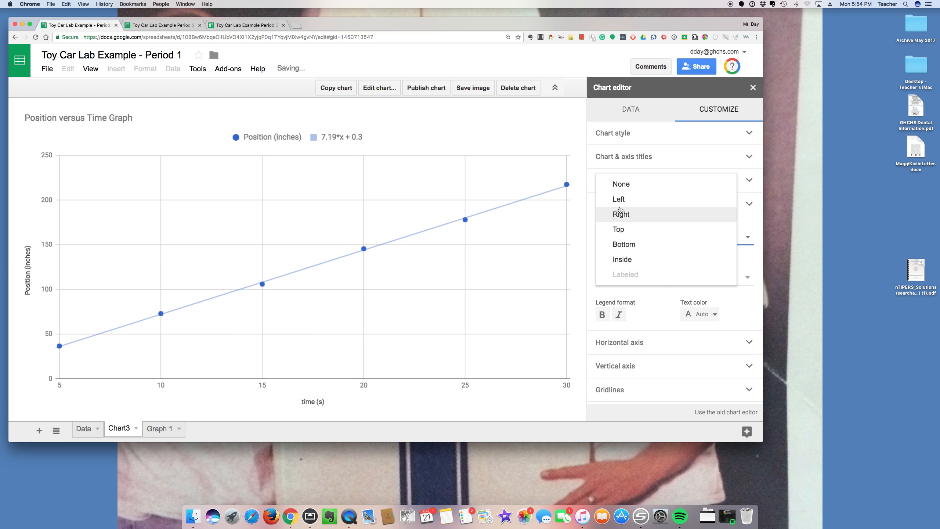
left_click(623, 260)
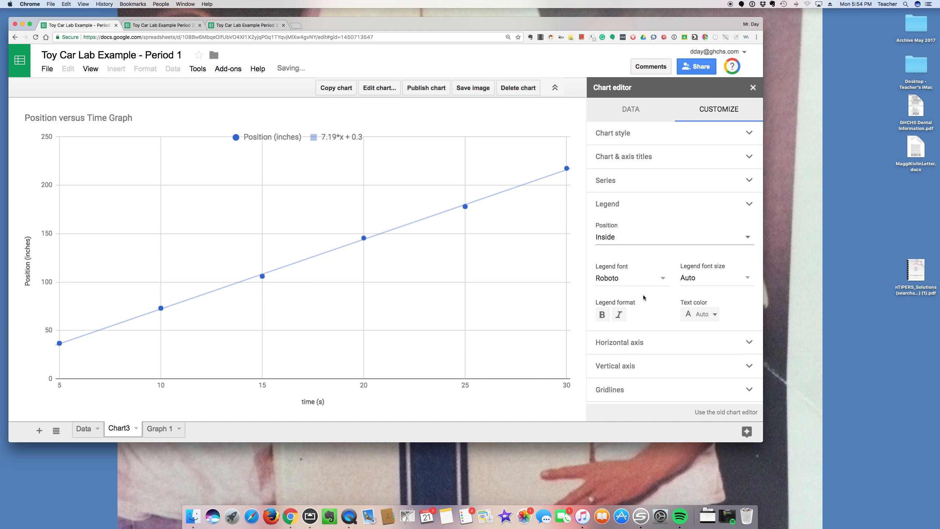
Review the chart's horizontal axis settings, including range, scale factor and number format, and close the chart editor
left_click(625, 342)
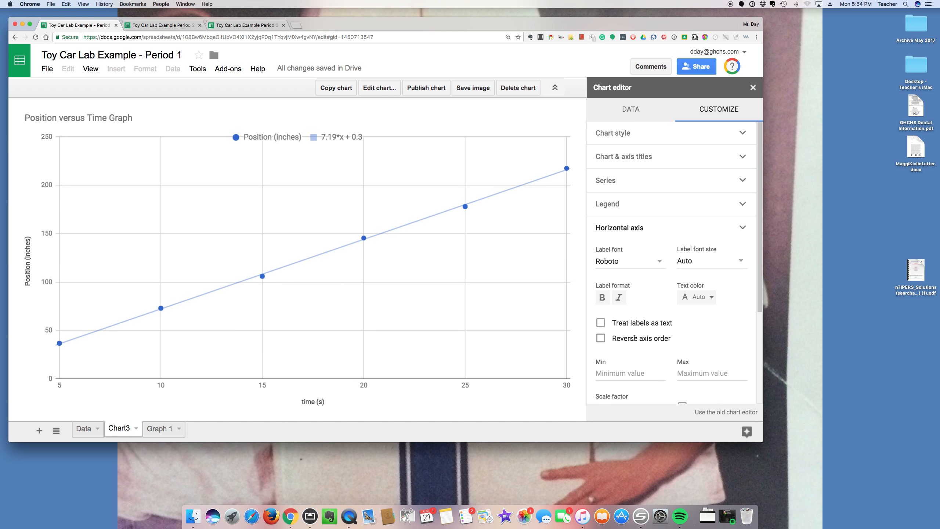
scroll(651, 352, "down", 5)
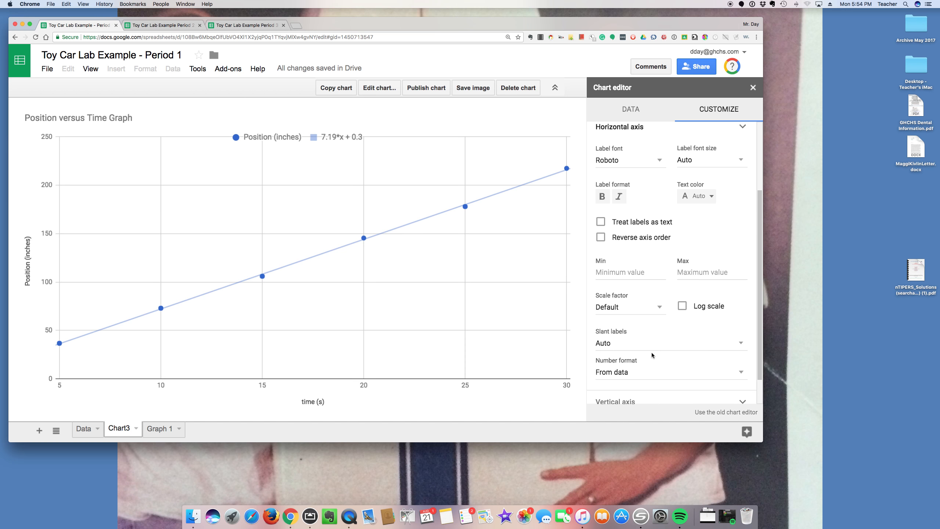
scroll(652, 355, "down", 2)
scroll(652, 355, "down", 1)
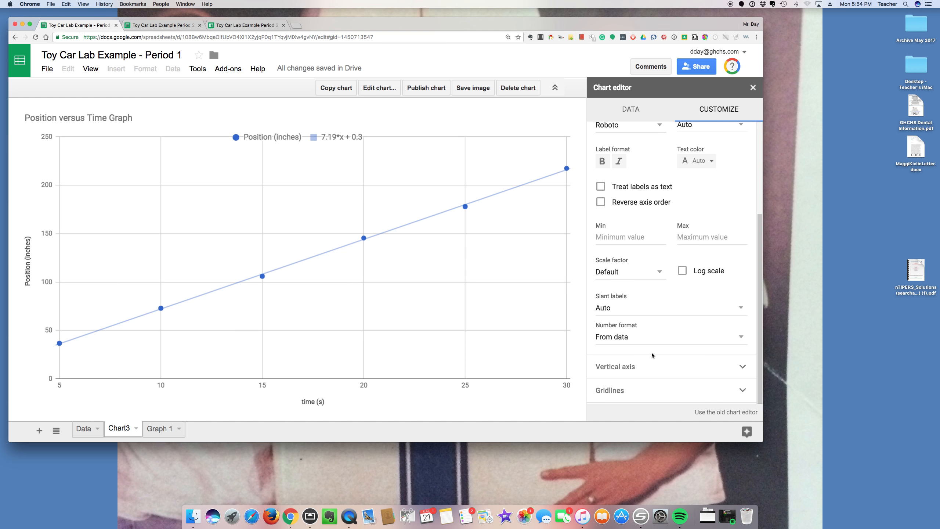
left_click(753, 88)
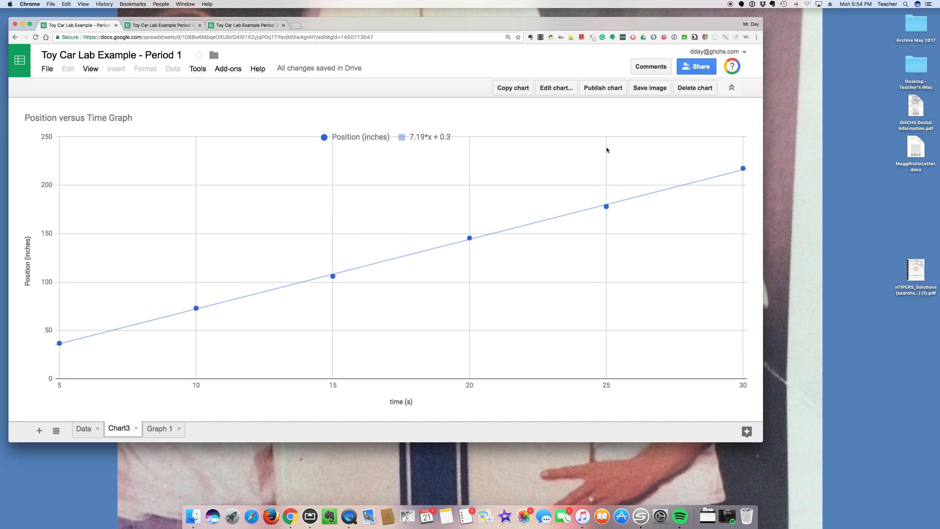
Rename the Chart3 sheet as "Graph 2"
left_click(135, 429)
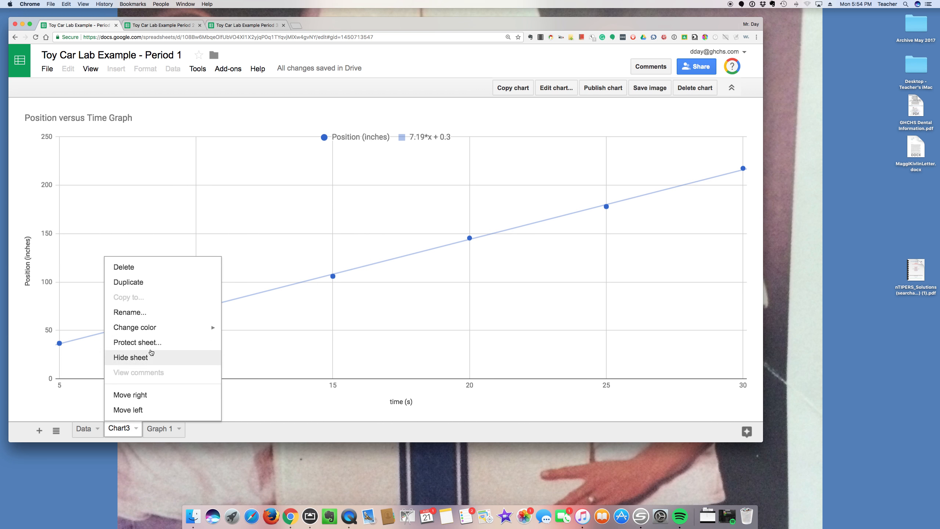
left_click(158, 316)
type("Grap")
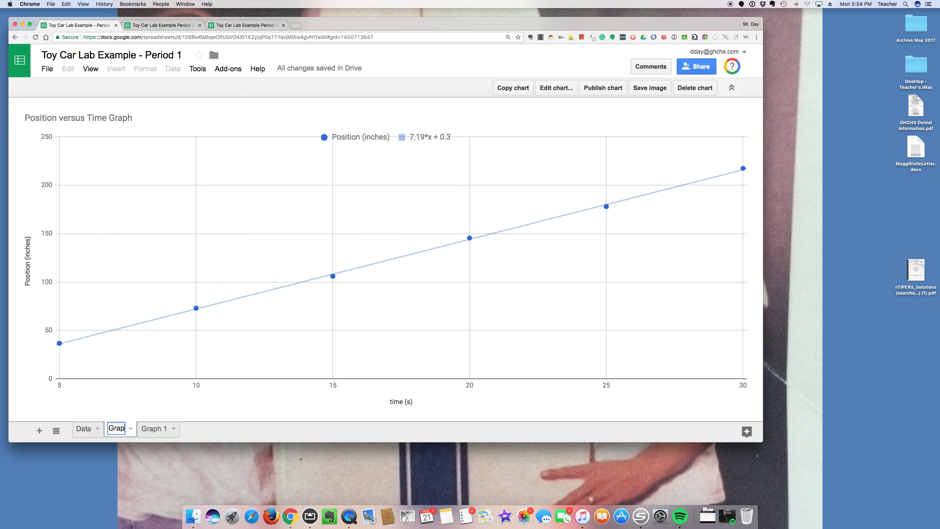
type("h 2")
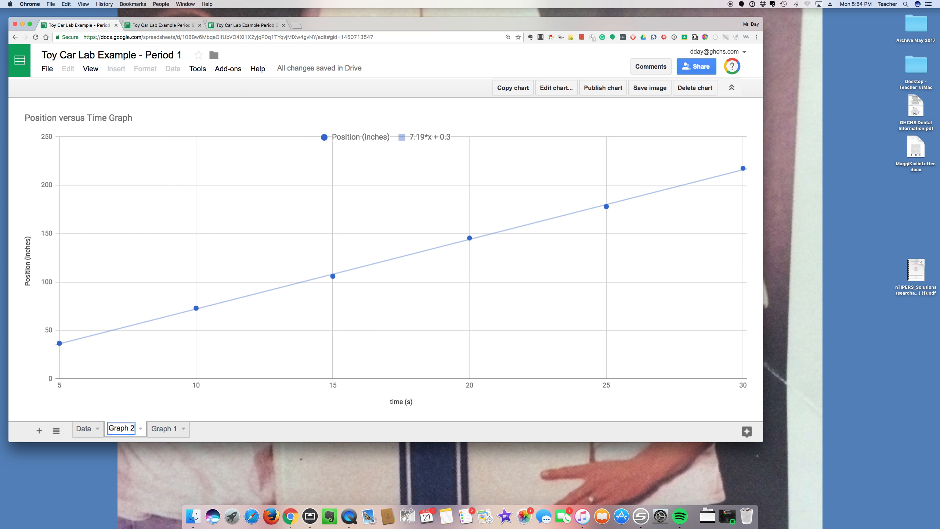
double_click(219, 397)
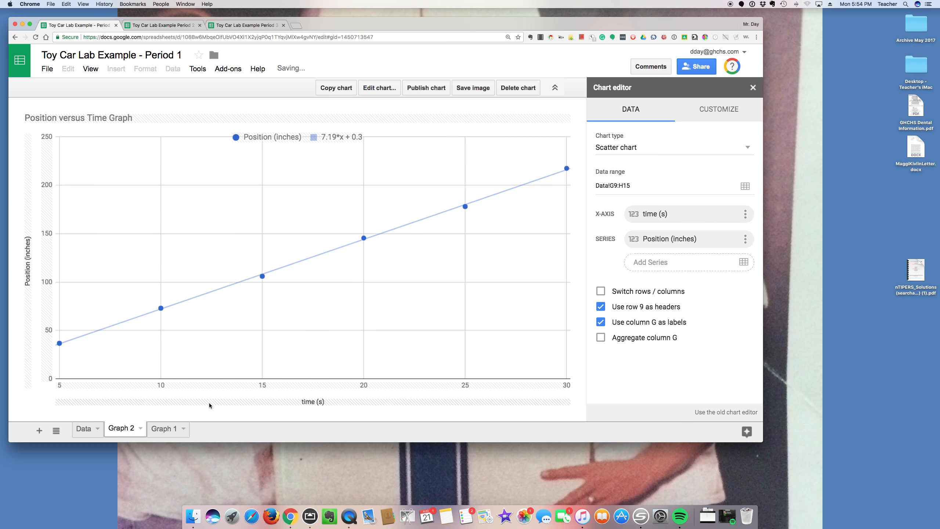
left_click(753, 87)
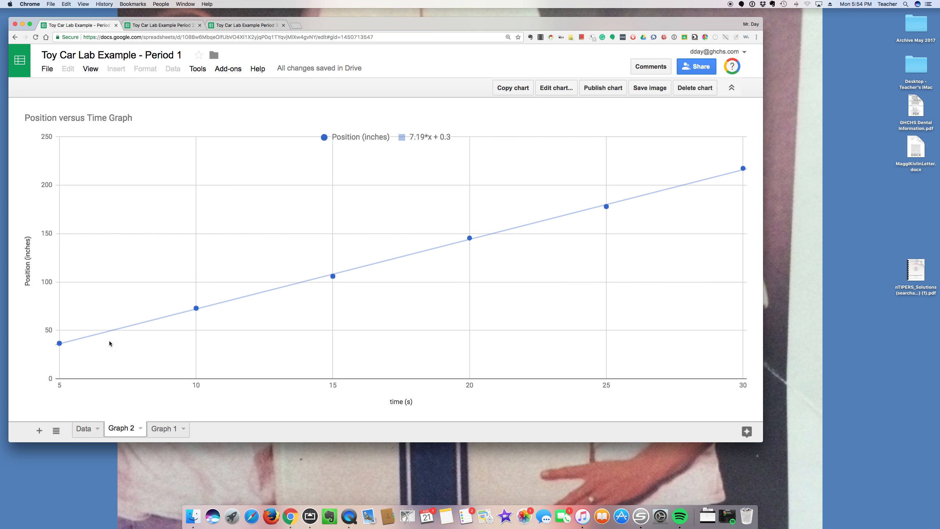
Review the Data, Graph 2 and Graph 1 sheets to compare the tables with their charts
left_click(84, 432)
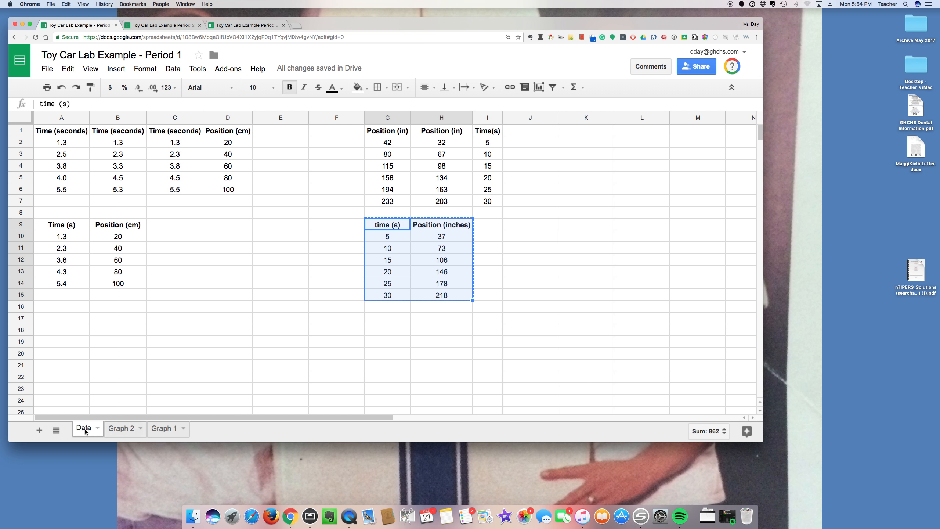
left_click(121, 430)
left_click(156, 431)
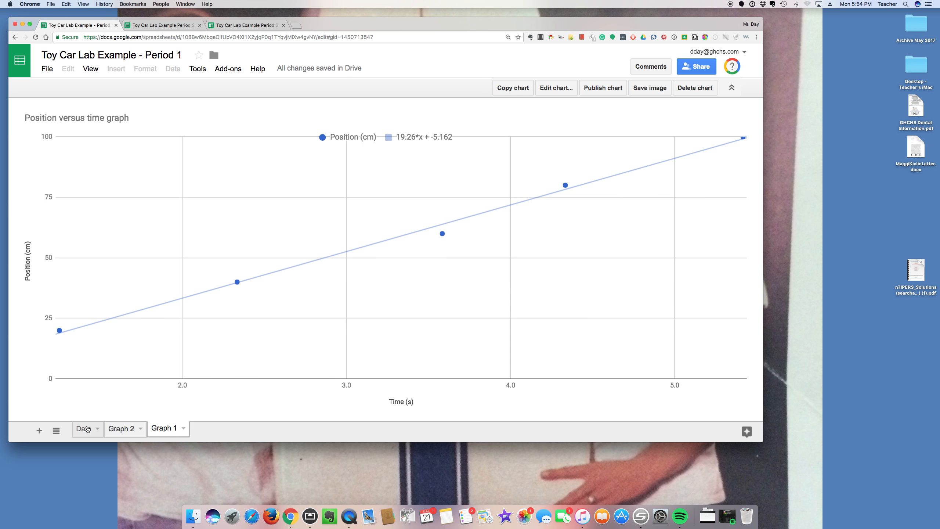
left_click(123, 431)
left_click(87, 428)
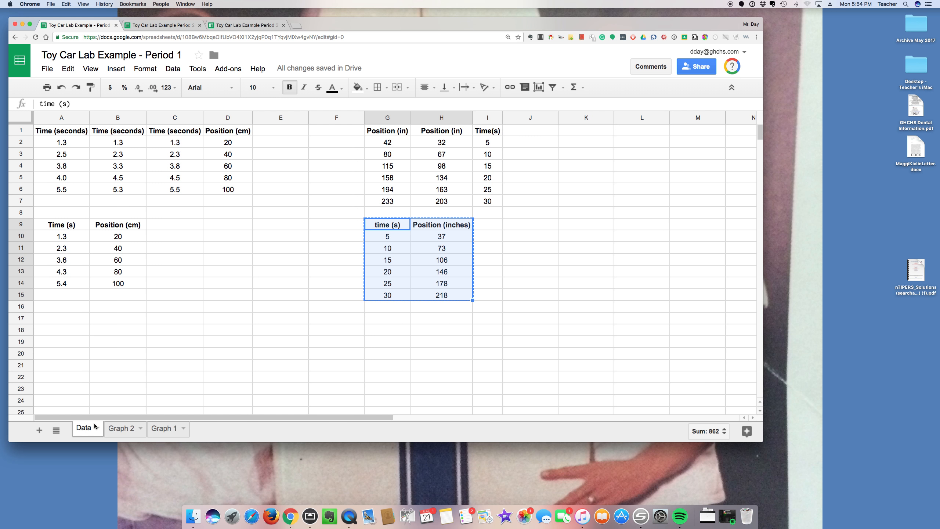
left_click(122, 429)
left_click(163, 430)
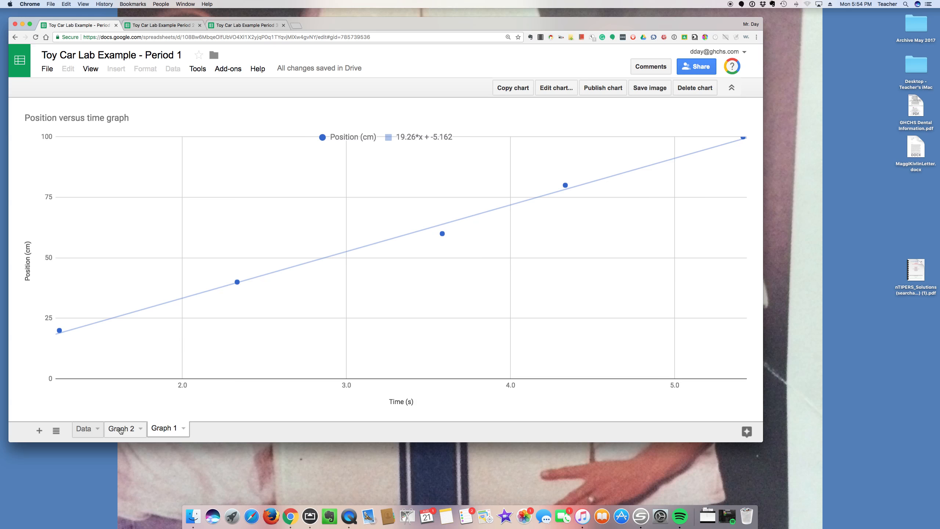